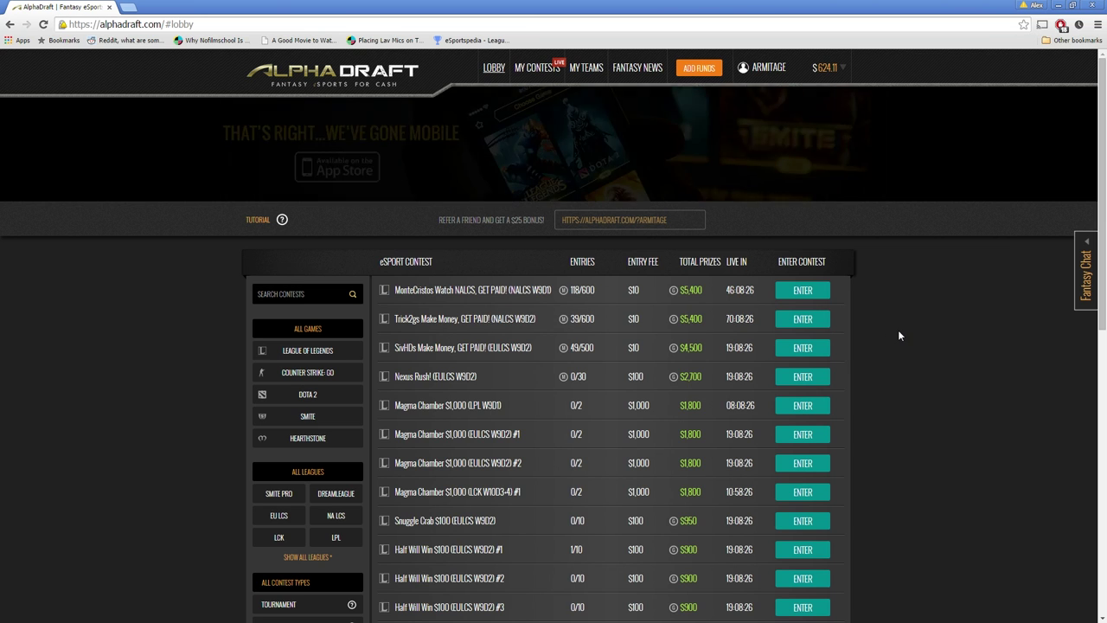
# Step: Filter the contest lobby to League of Legends EU LCS contests and sort them by entry fee, highest first
pyautogui.click(323, 354)
pyautogui.click(276, 497)
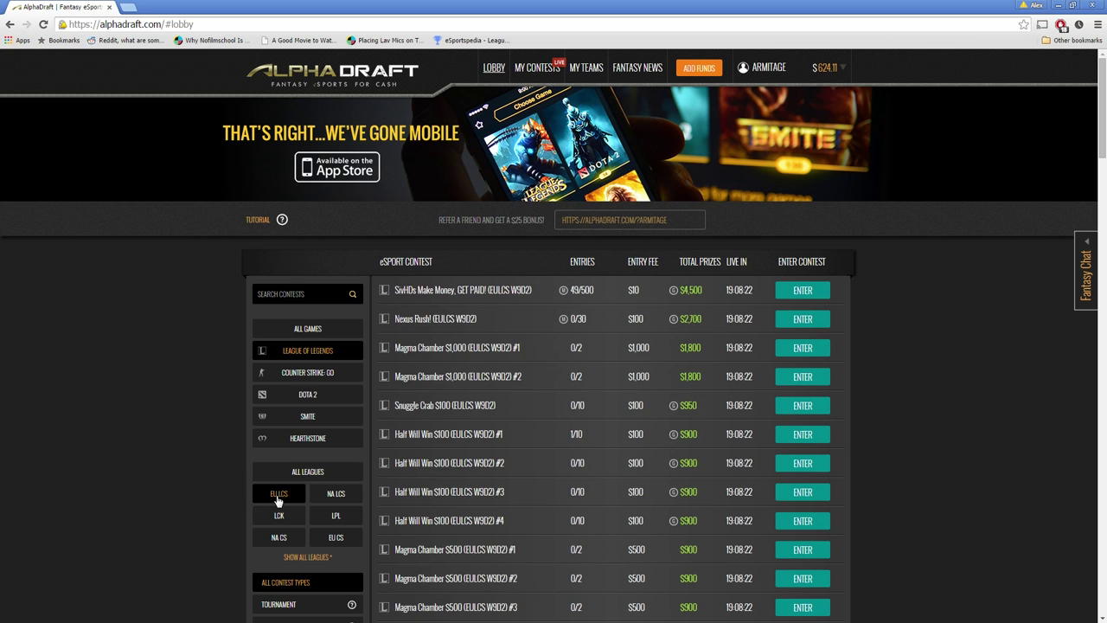
pyautogui.scroll(-2, 170, 482)
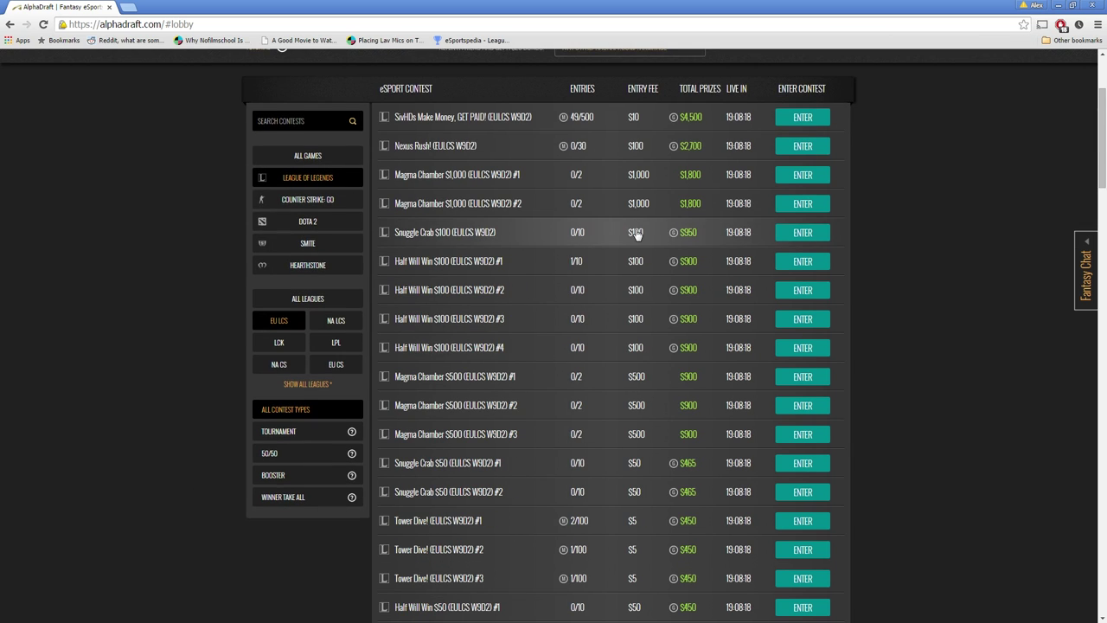
pyautogui.click(640, 89)
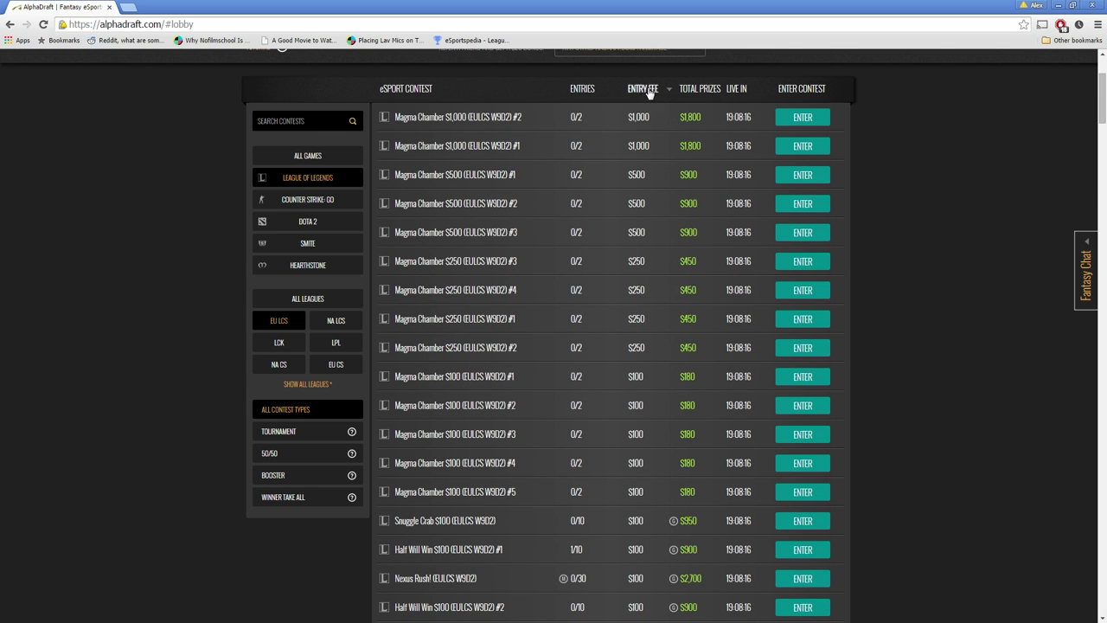
# Step: View the details of the $100 Nexus Rush! (EULCS W9D2) contest, including its entry cap and prize payouts, and close them
pyautogui.scroll(-3, 637, 141)
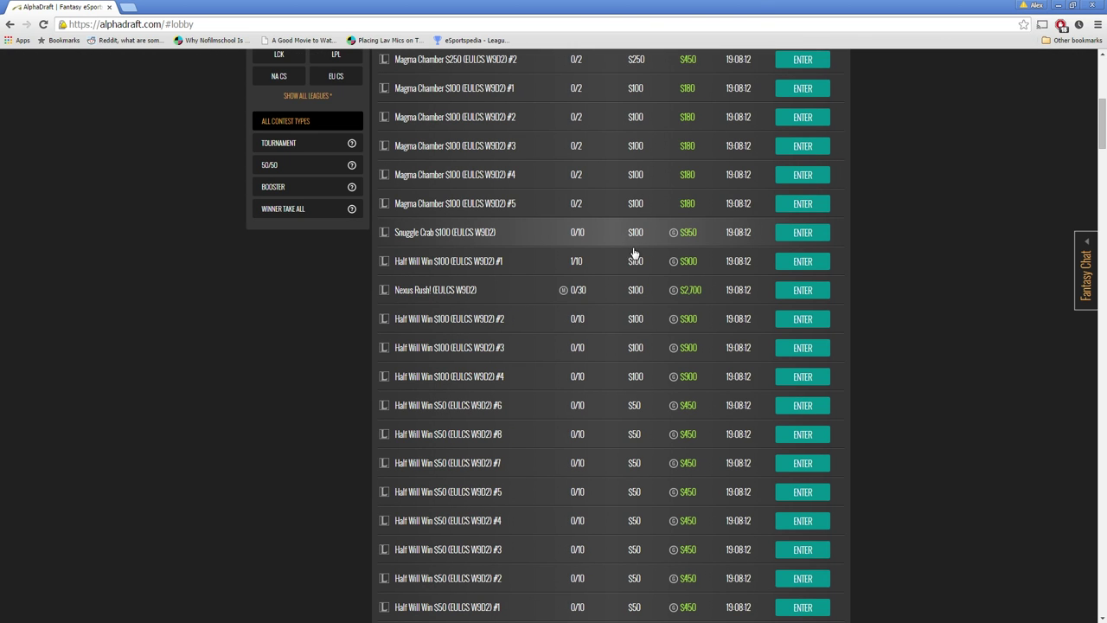
pyautogui.scroll(-1, 606, 260)
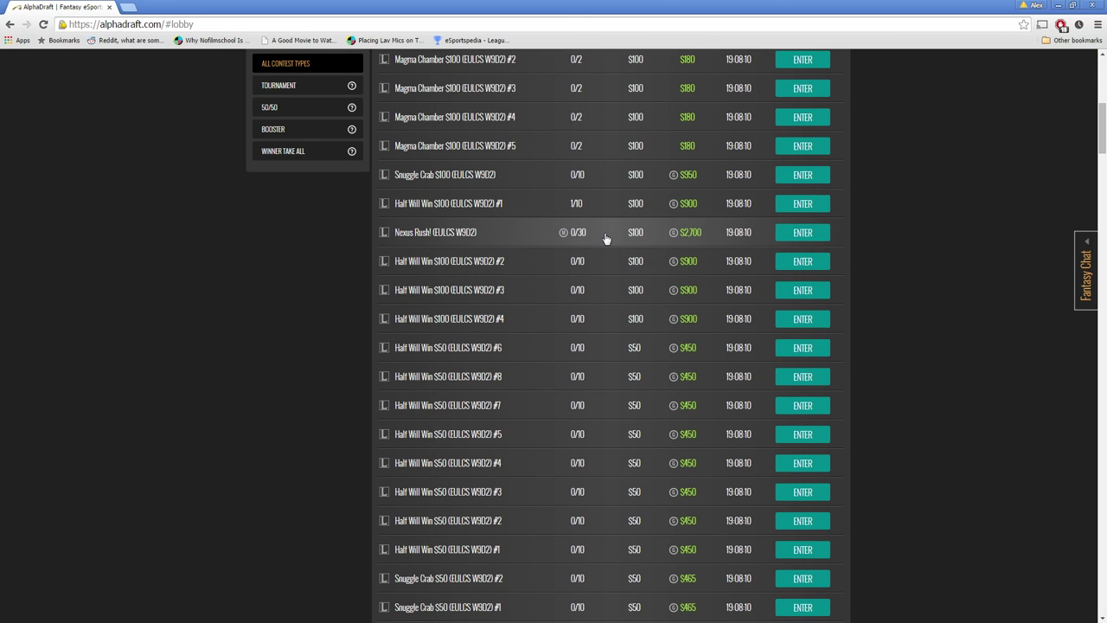
pyautogui.click(605, 235)
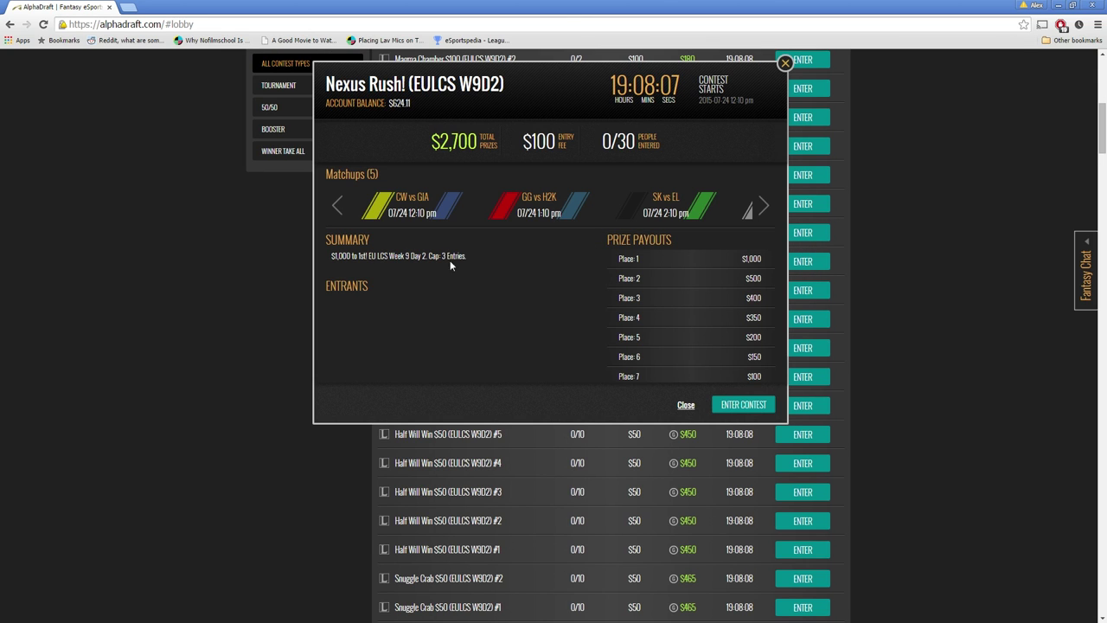
pyautogui.click(785, 63)
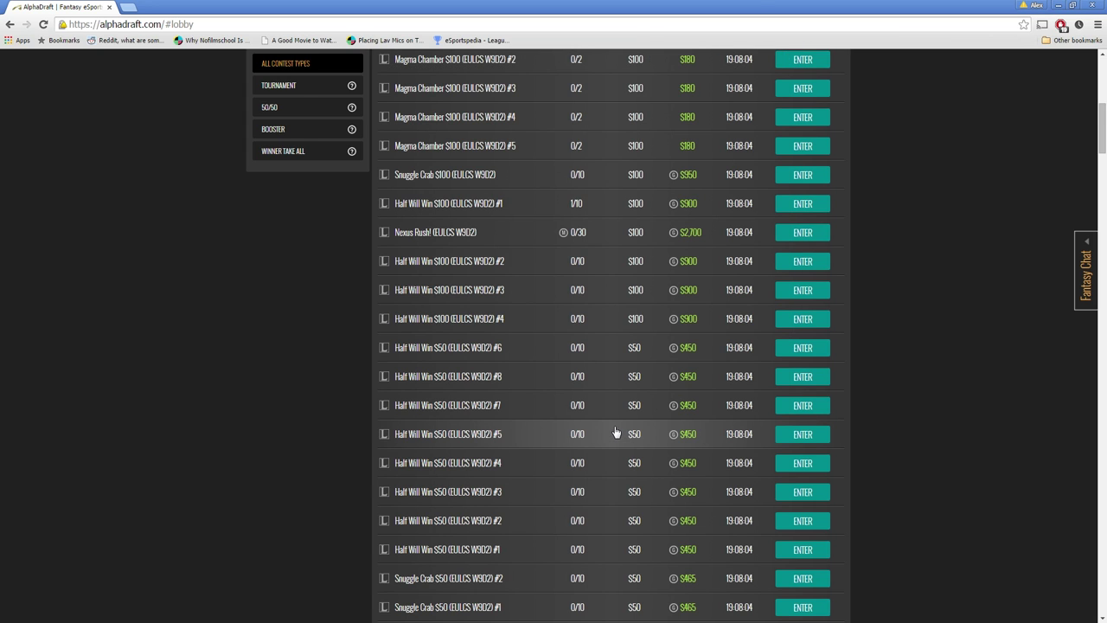
# Step: Find the $2.50 Baron Buff! (EULCS W9D2) #1 contest, open its details and start entering it
pyautogui.scroll(-2, 615, 433)
pyautogui.scroll(-1, 616, 432)
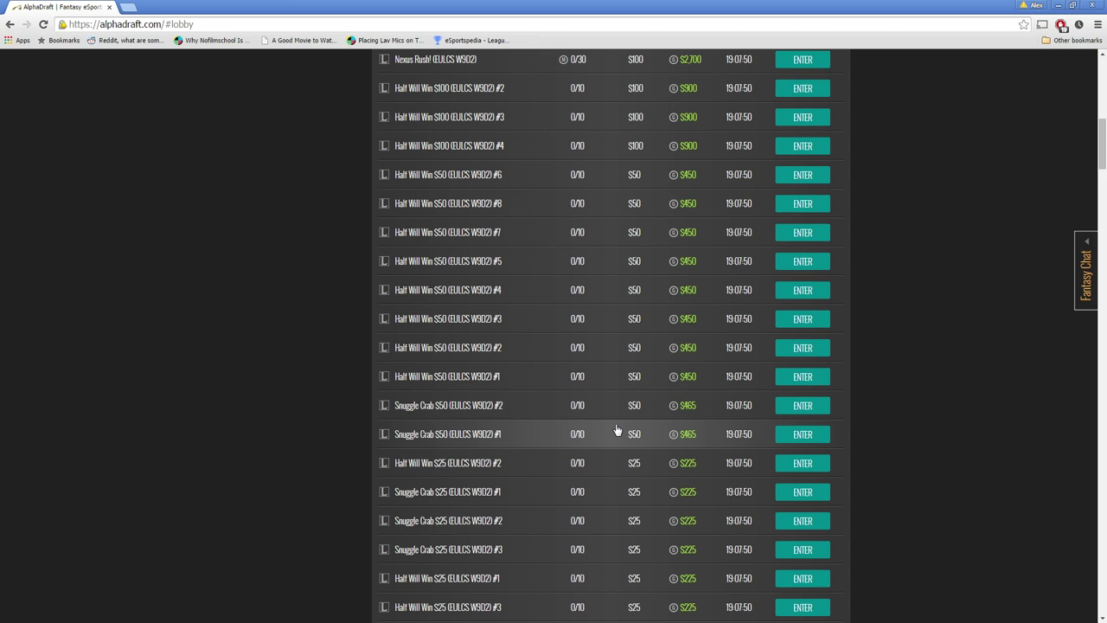
pyautogui.scroll(-2, 615, 430)
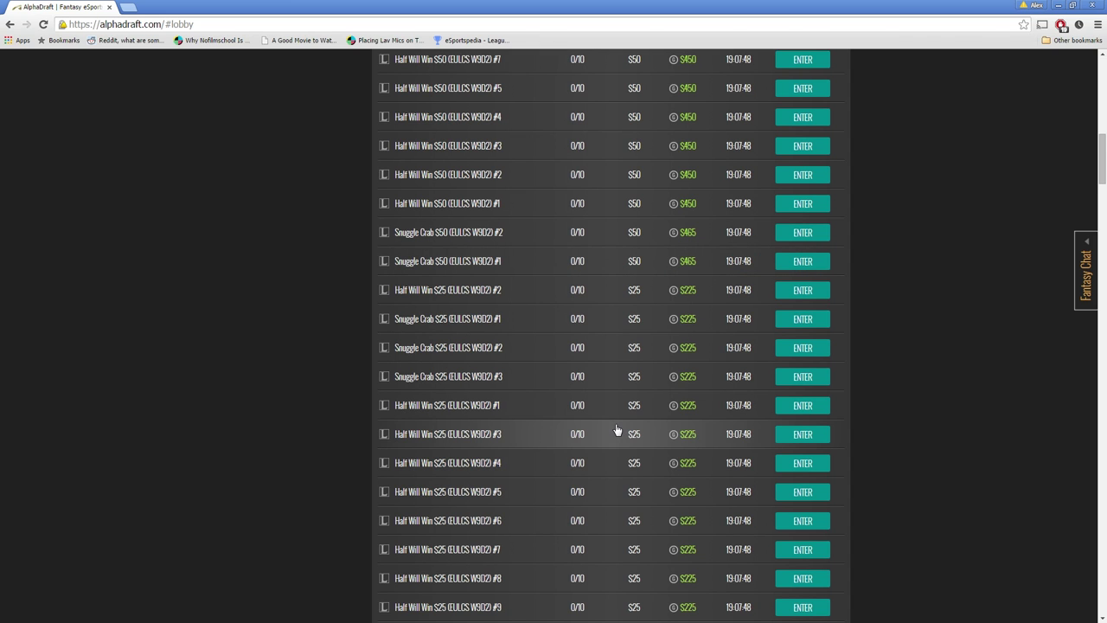
pyautogui.scroll(-10, 624, 441)
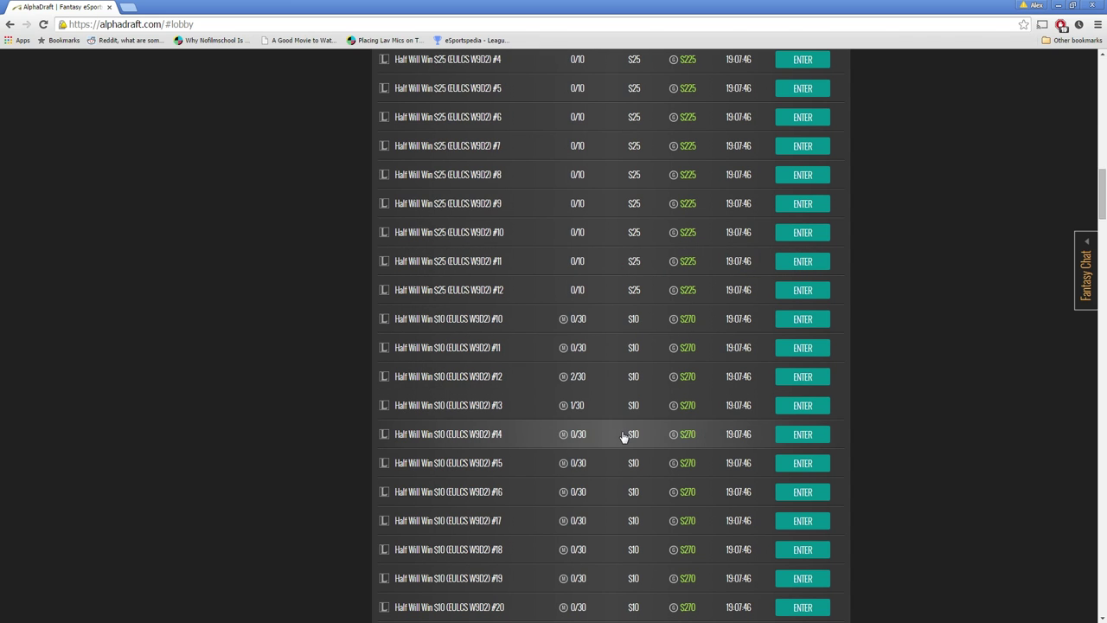
pyautogui.scroll(1, 621, 436)
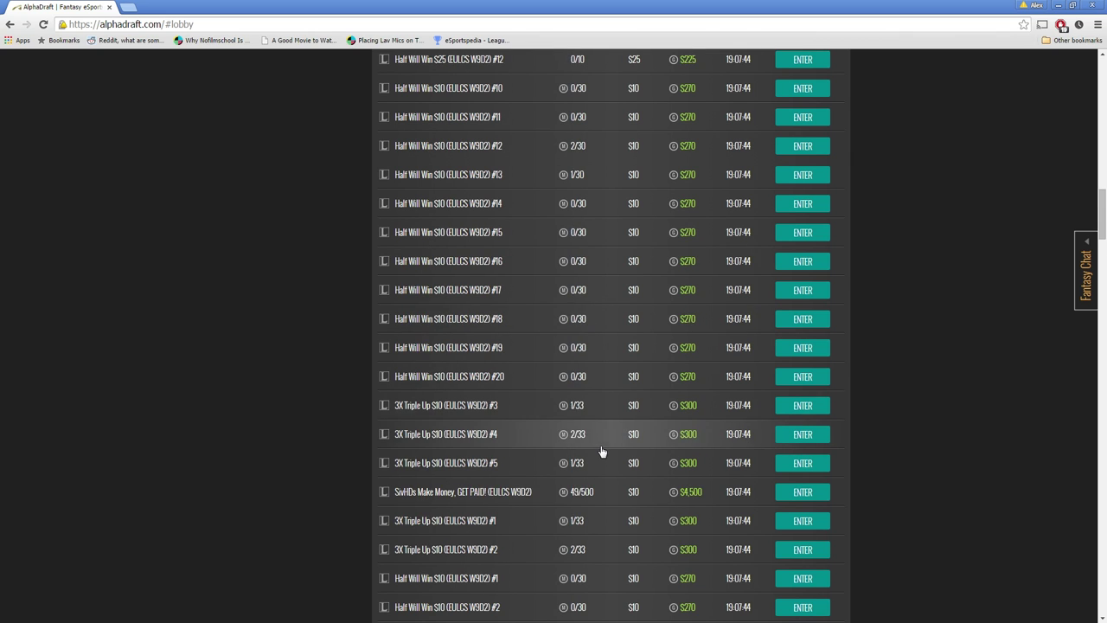
pyautogui.scroll(-3, 602, 453)
pyautogui.scroll(-7, 603, 454)
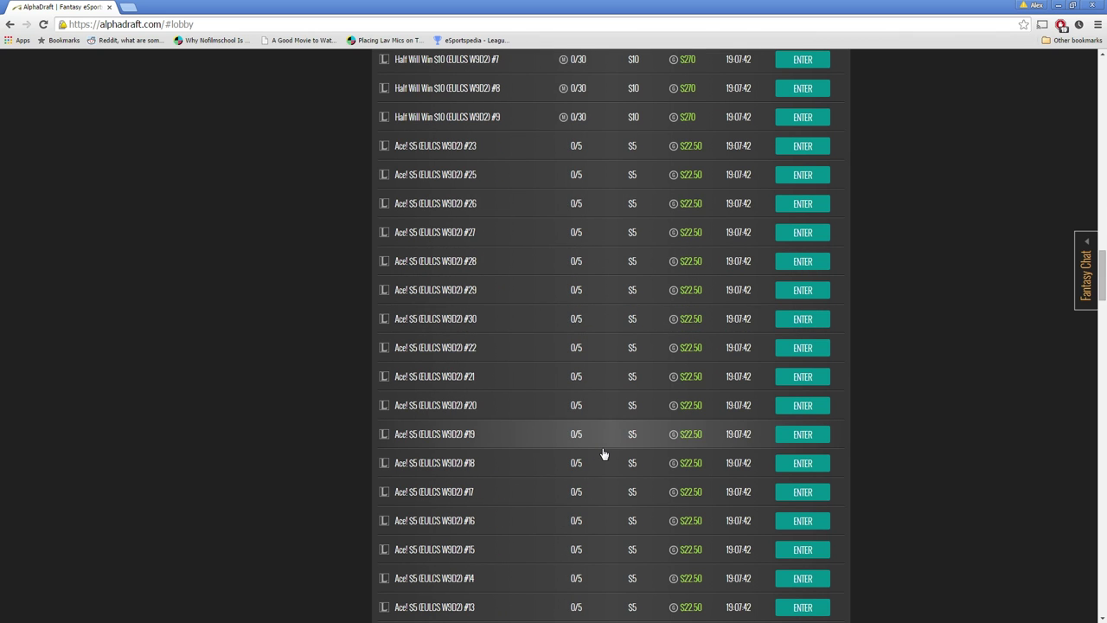
pyautogui.scroll(-5, 603, 454)
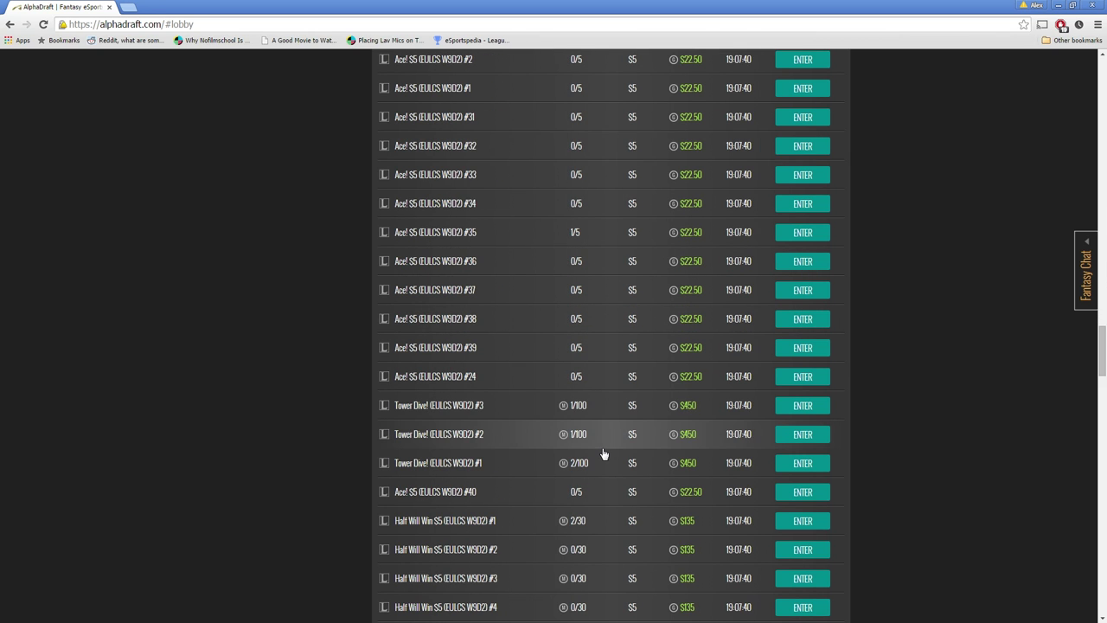
pyautogui.scroll(-9, 604, 454)
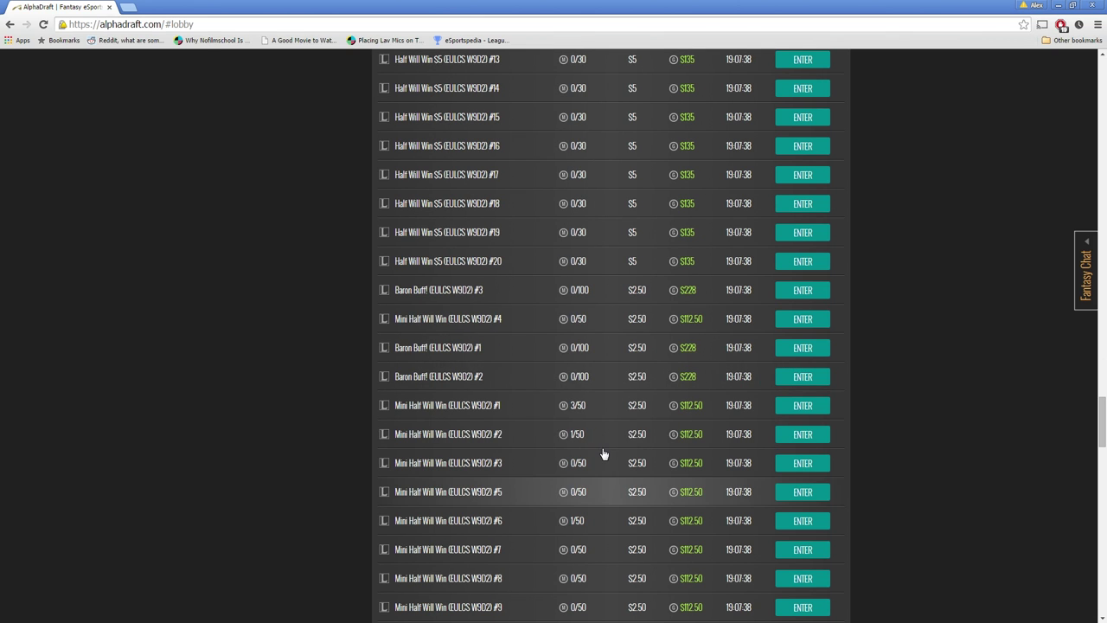
pyautogui.click(597, 348)
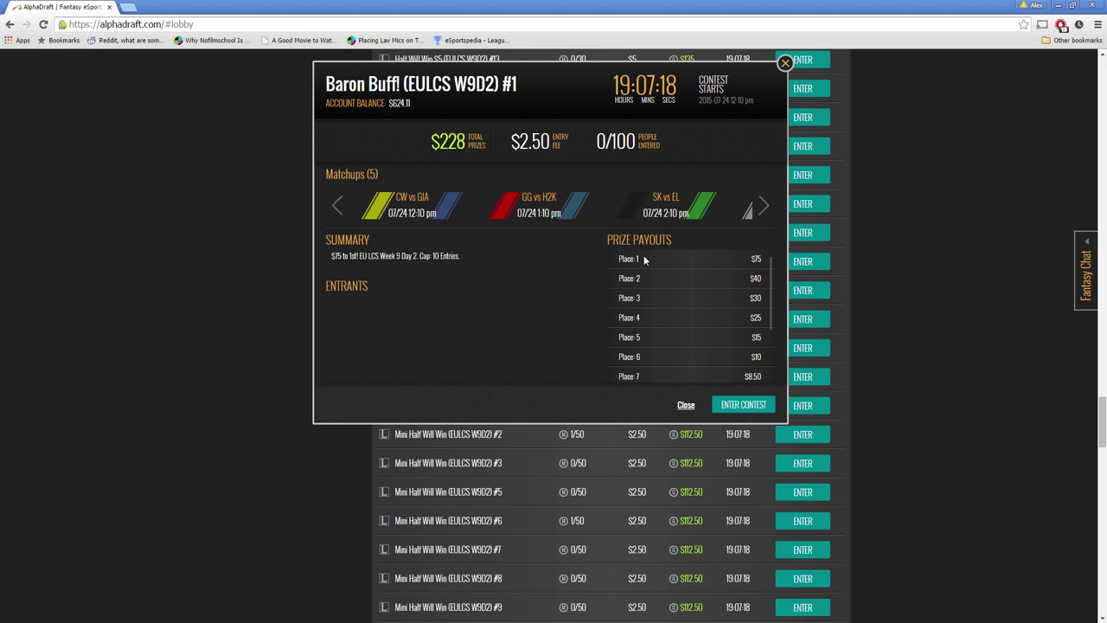
pyautogui.click(751, 407)
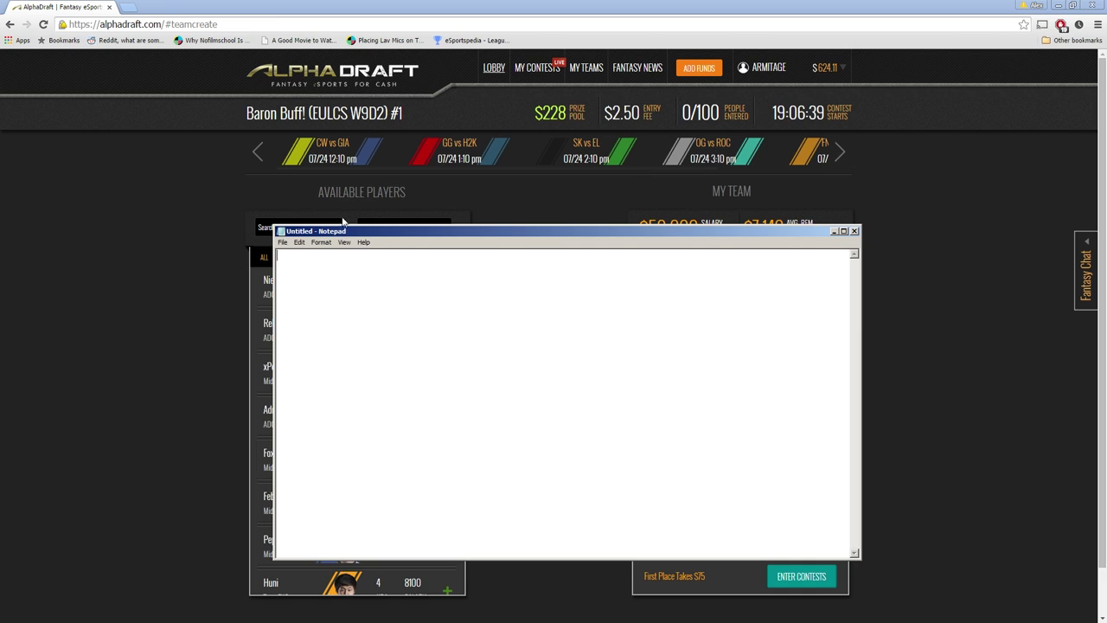
# Step: In a blank Notepad document, note the matchup "GIA v CW" with "GIA Favored" on the line below
pyautogui.write('G')
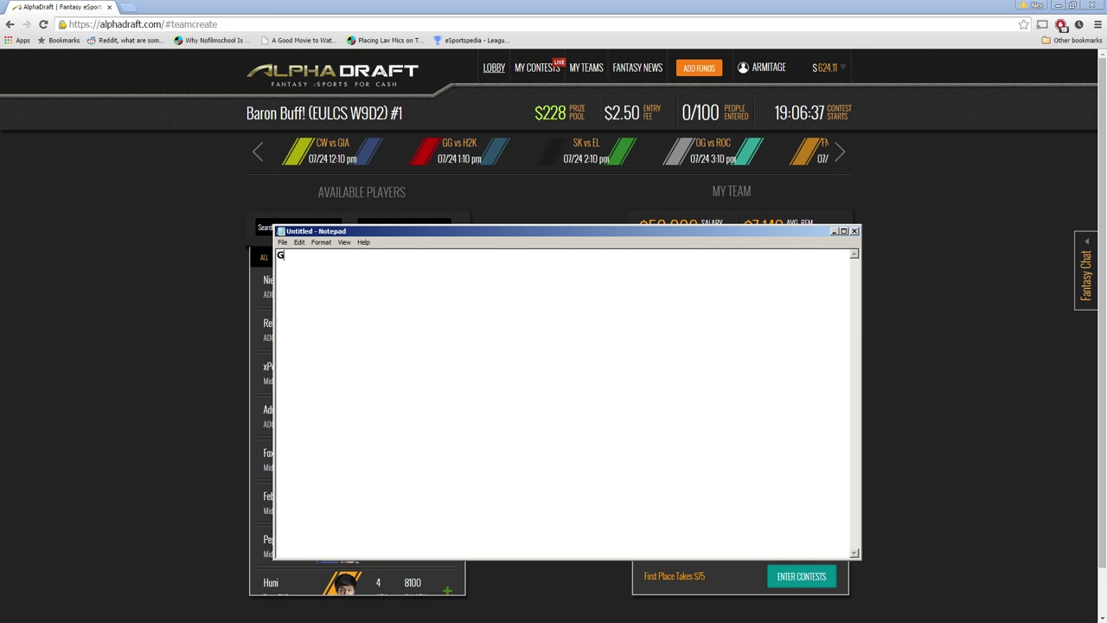
pyautogui.write('IA v CW')
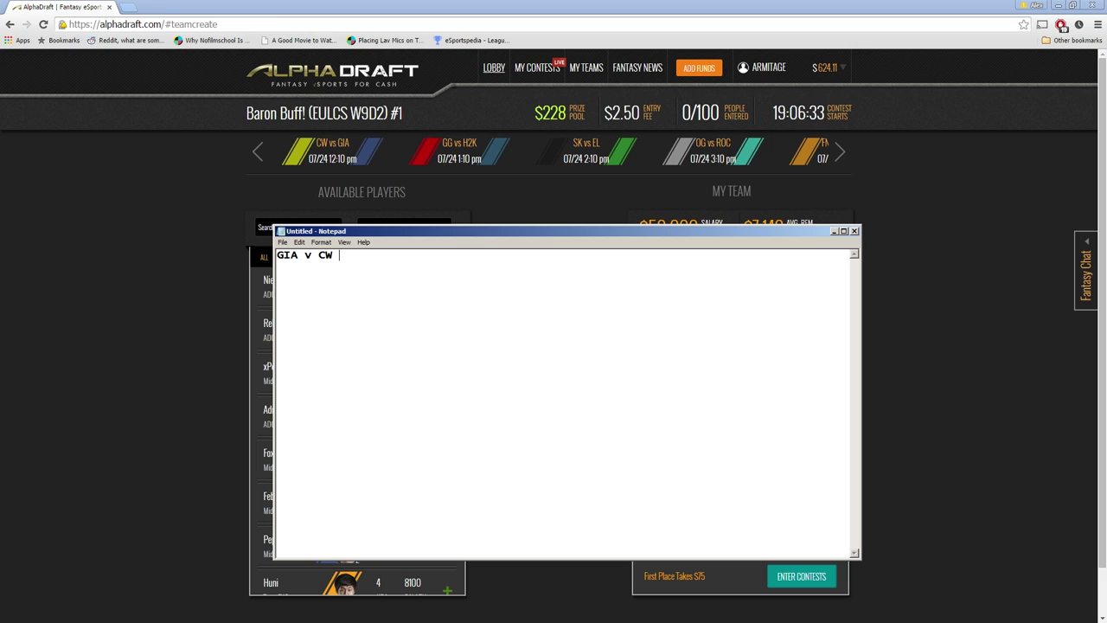
pyautogui.press('Return')
pyautogui.write('GIA Favored')
pyautogui.press('Return')
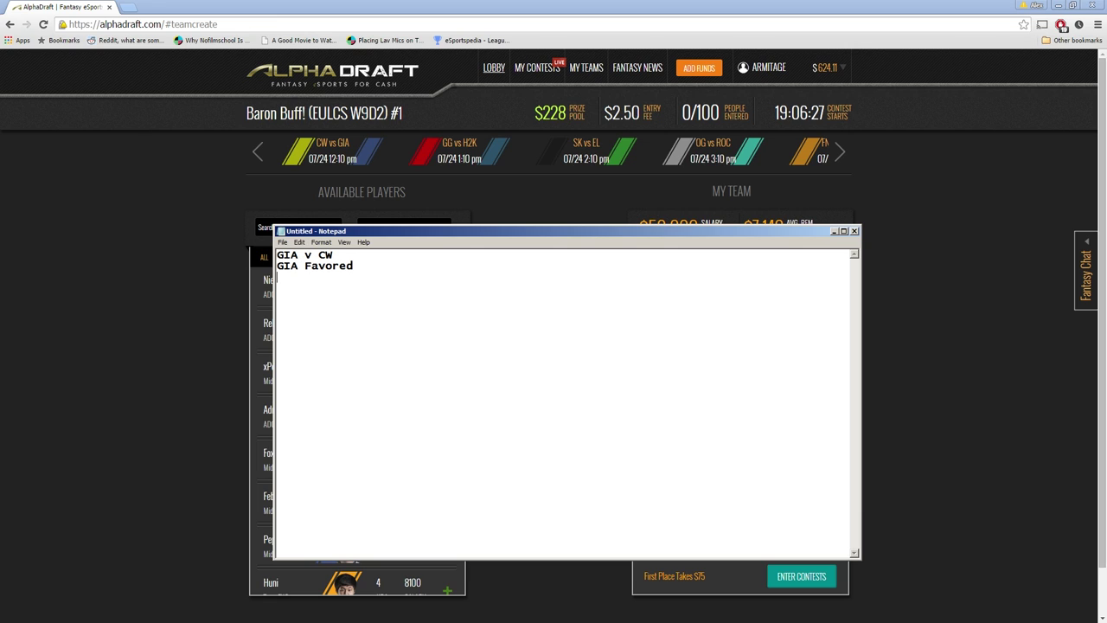
# Step: Add the matchup "H2K v GG" with "H2K Heavily Favored" beneath it, separated by a blank line
pyautogui.write('H@')
pyautogui.press('BackSpace')
pyautogui.write('2')
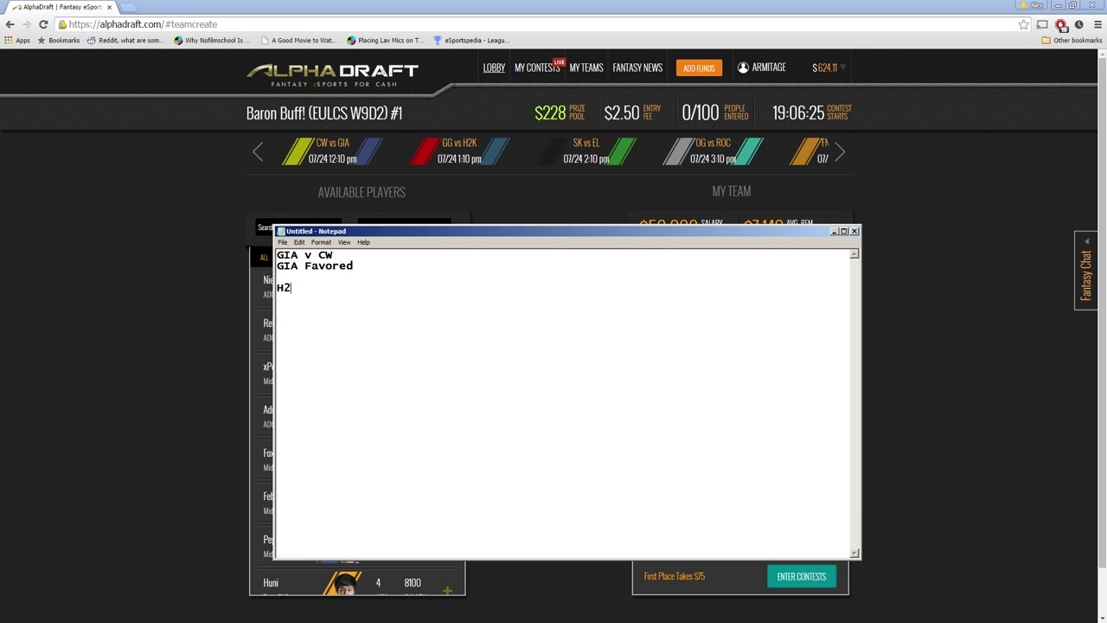
pyautogui.write('K v GG H')
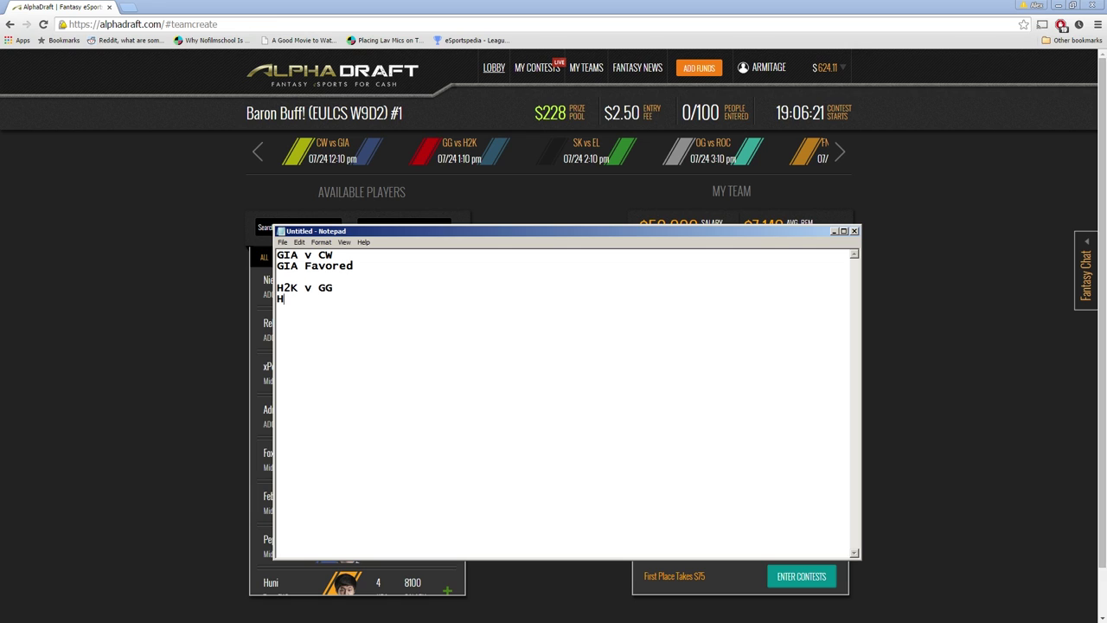
pyautogui.write('2K Heavily Favored')
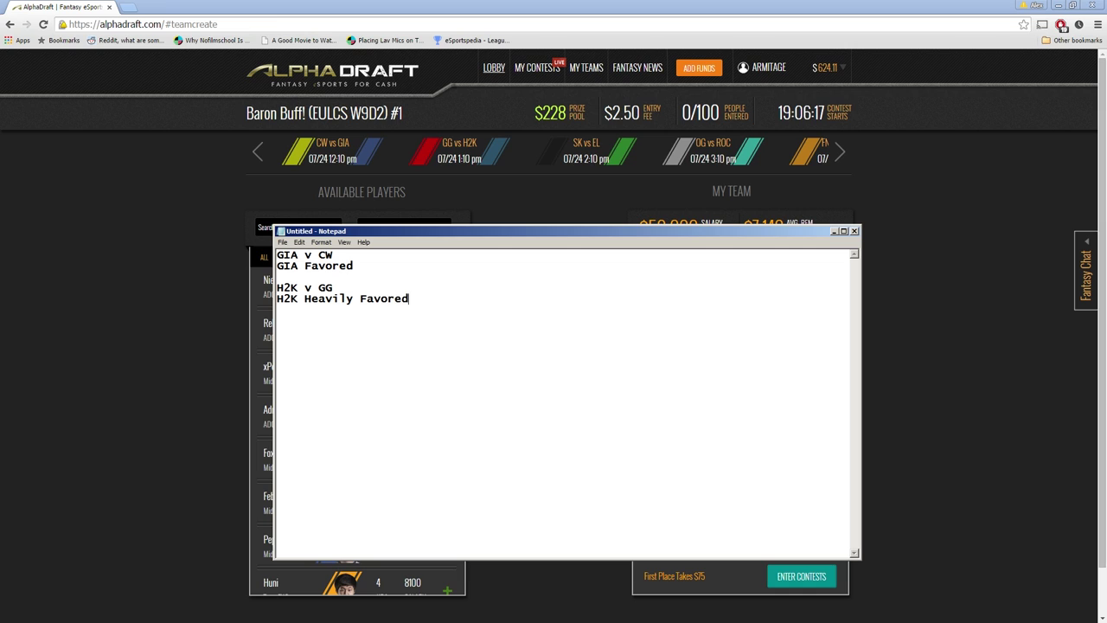
# Step: Add the matchup "Sk v EL" with "EL Slightly Favored" beneath it as the third entry in the notes
pyautogui.press('Return')
pyautogui.press('Return')
pyautogui.write('Sk vc')
pyautogui.press('BackSpace')
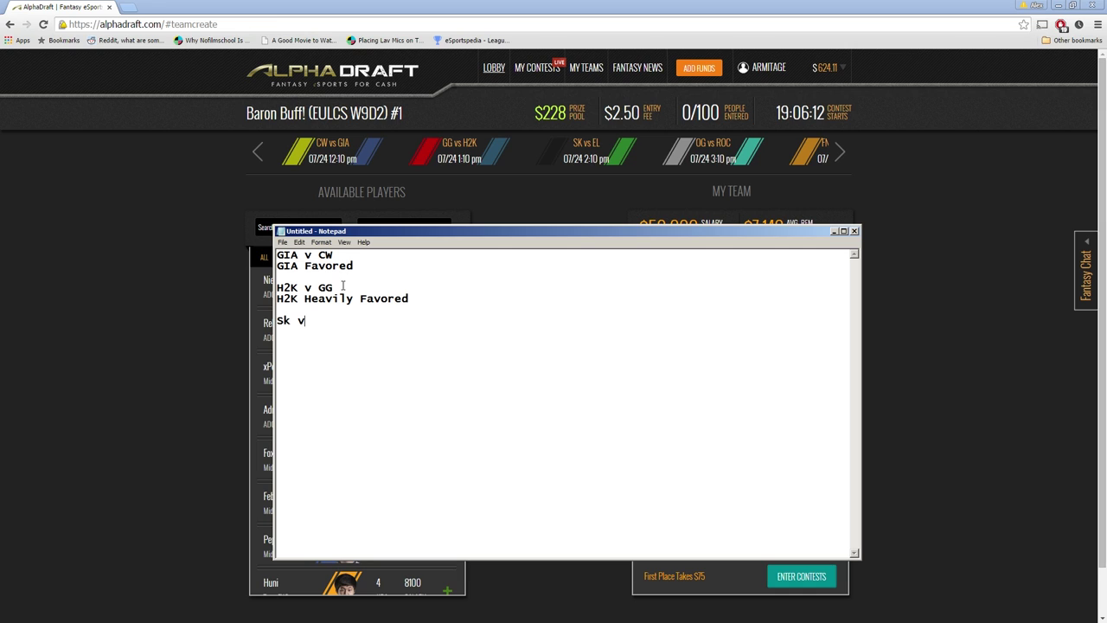
pyautogui.write('EL ')
pyautogui.write('E')
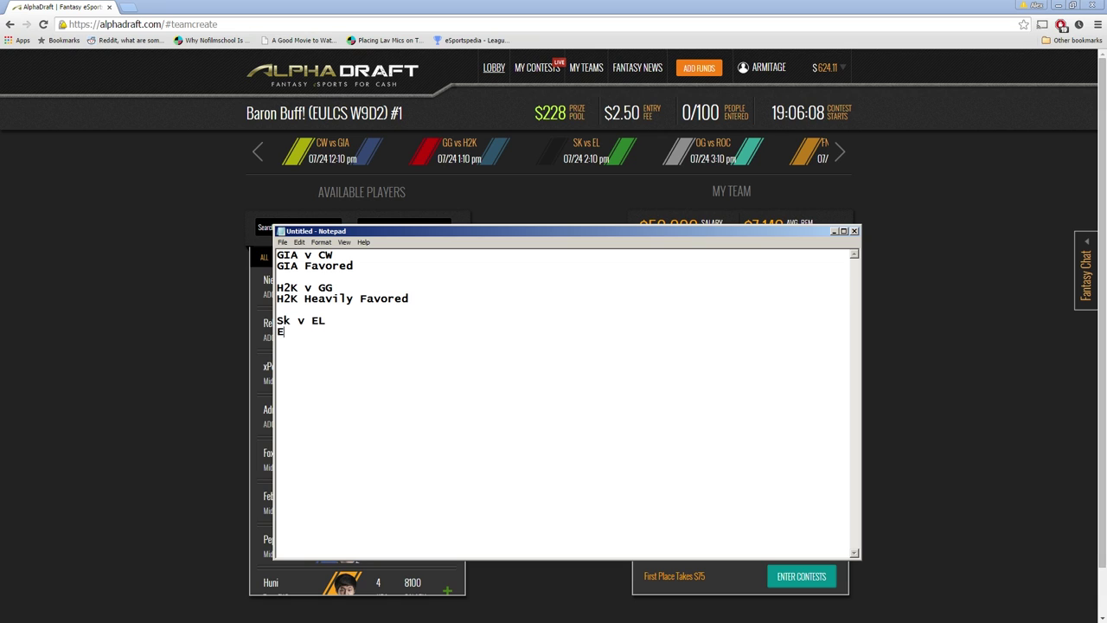
pyautogui.write('L Slightly Favored')
pyautogui.press('Return')
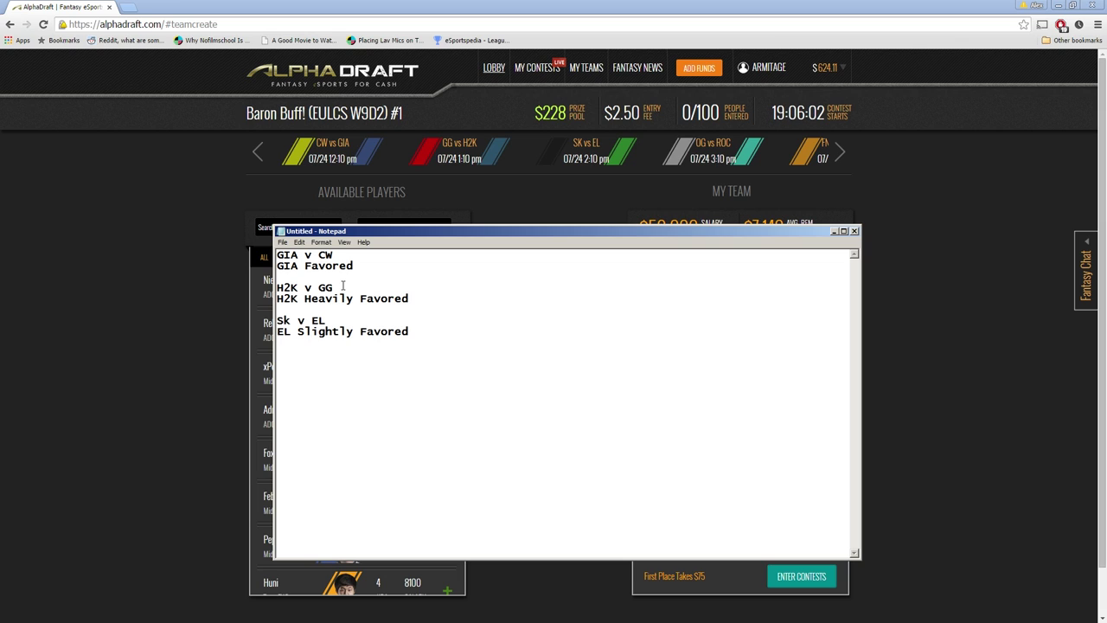
# Step: Add the matchup "OG v ROC" with "OG Heavily Favored" beneath it as the fourth entry in the notes
pyautogui.write('OG vc')
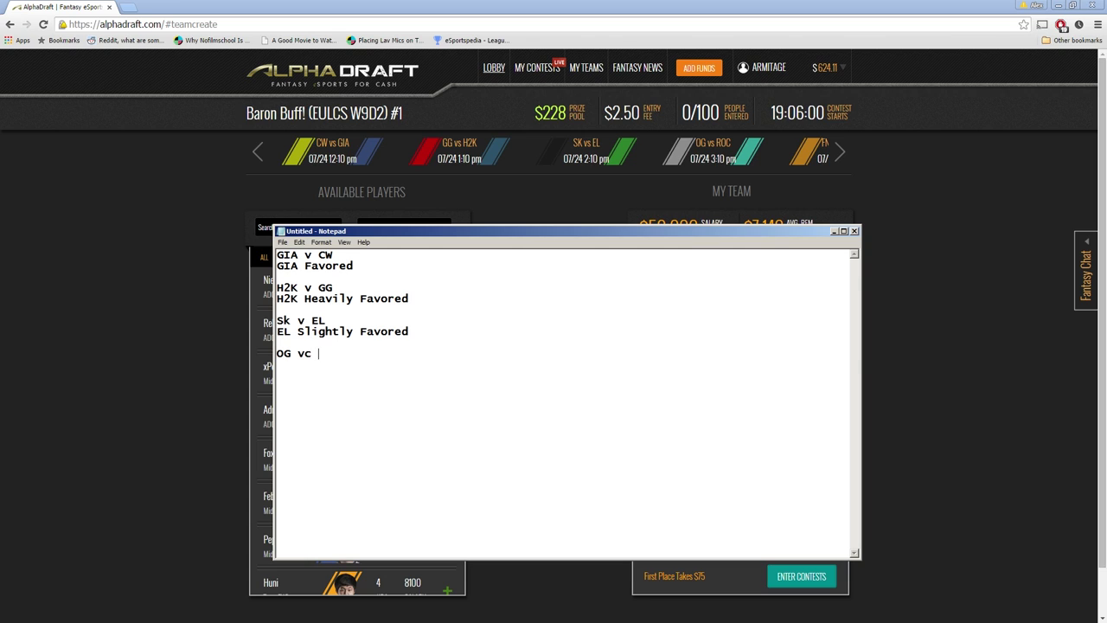
pyautogui.press('BackSpace')
pyautogui.write('ROC')
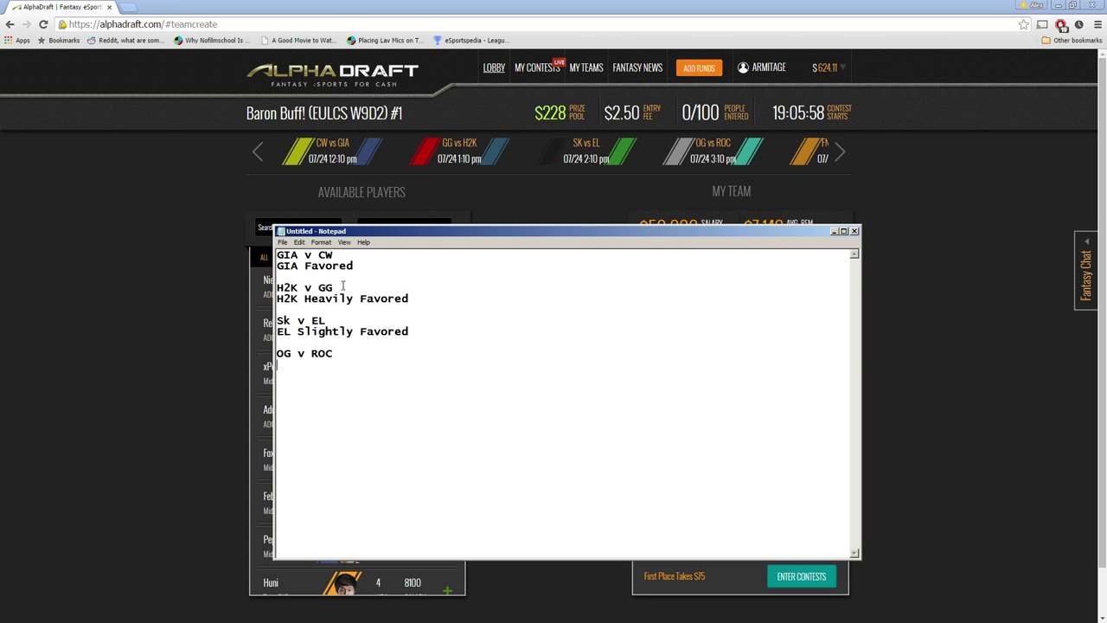
pyautogui.press('Return')
pyautogui.write('OG Heavily Favored')
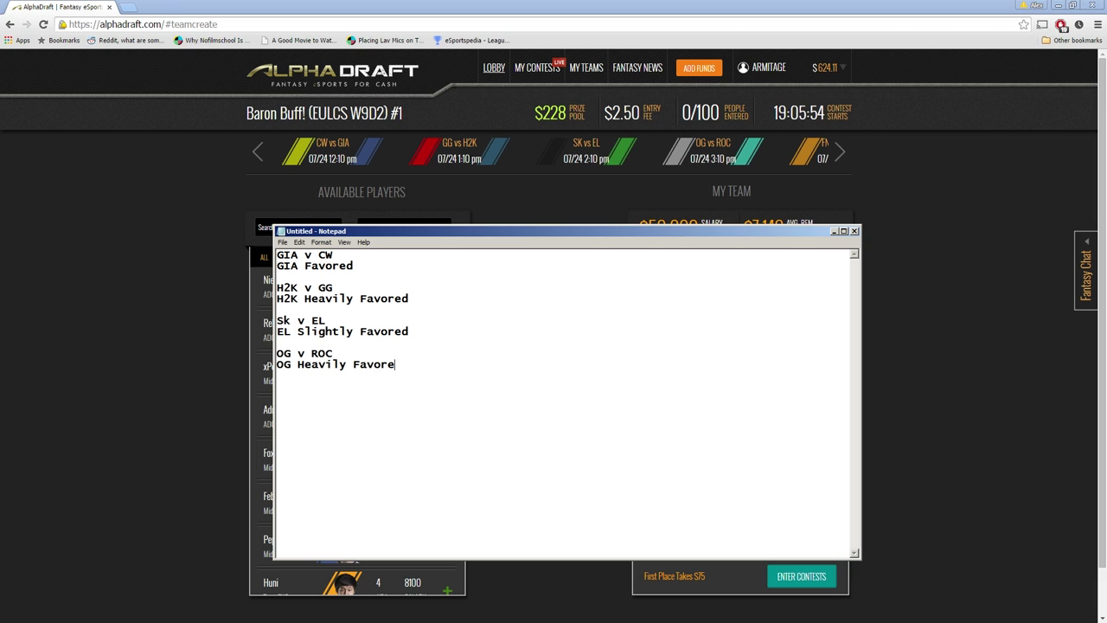
pyautogui.press('Return')
pyautogui.press('Return')
# Step: Reveal the last matchup on the contest page and add "FNC v UOL" with "FNC Heavily Favored" to the Notepad notes
pyautogui.click(839, 155)
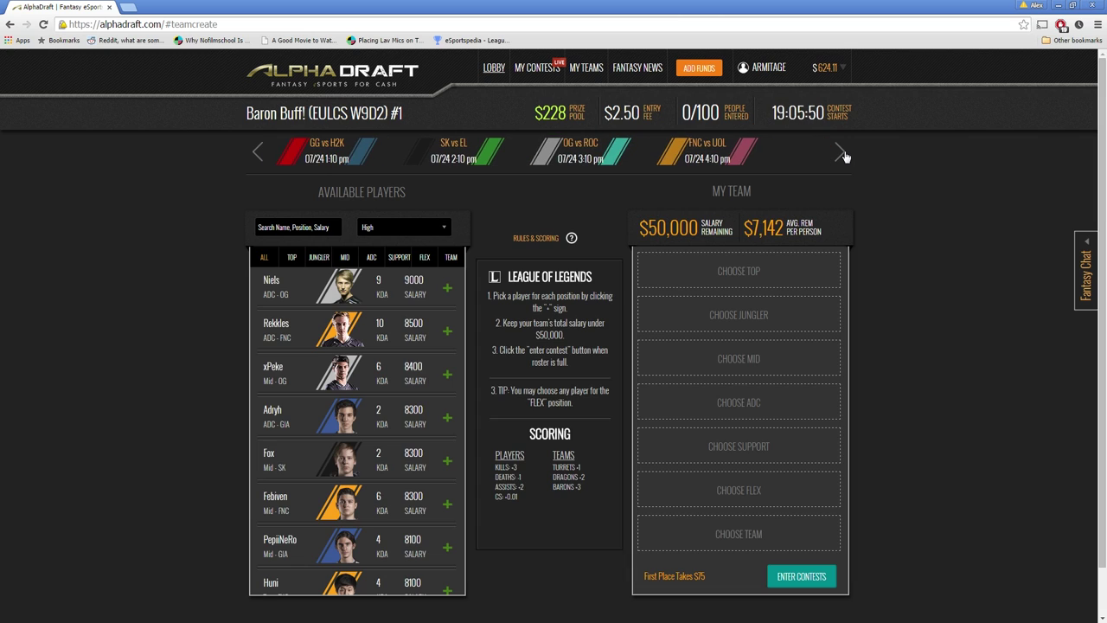
pyautogui.hotkey('alt', 'Tab')
pyautogui.write('F')
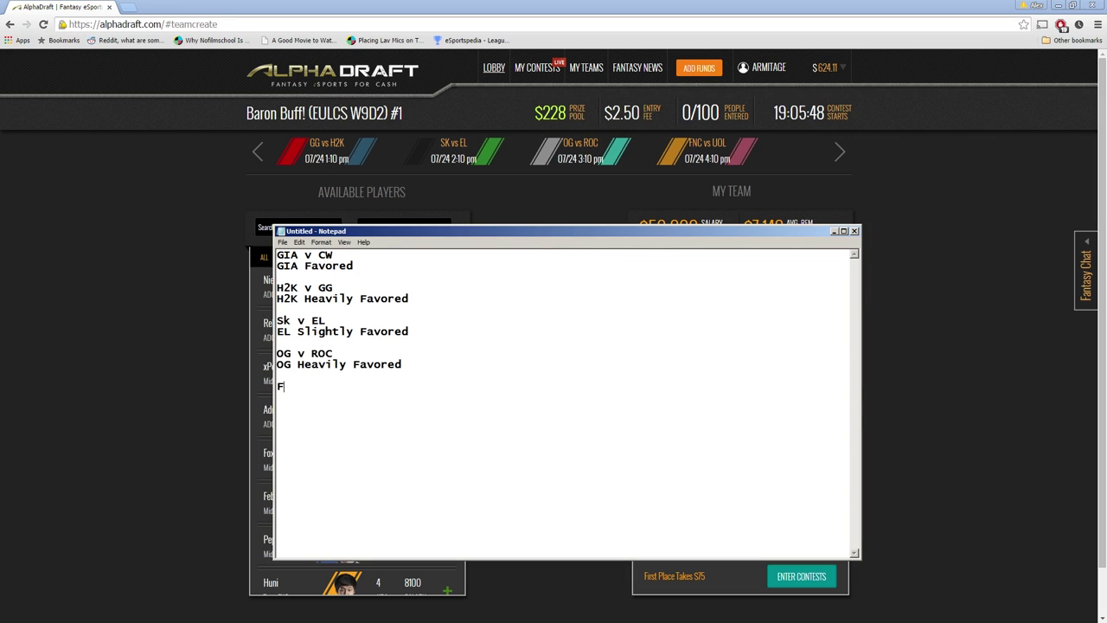
pyautogui.write('NC v UOL')
pyautogui.press('Return')
pyautogui.write('FNC ')
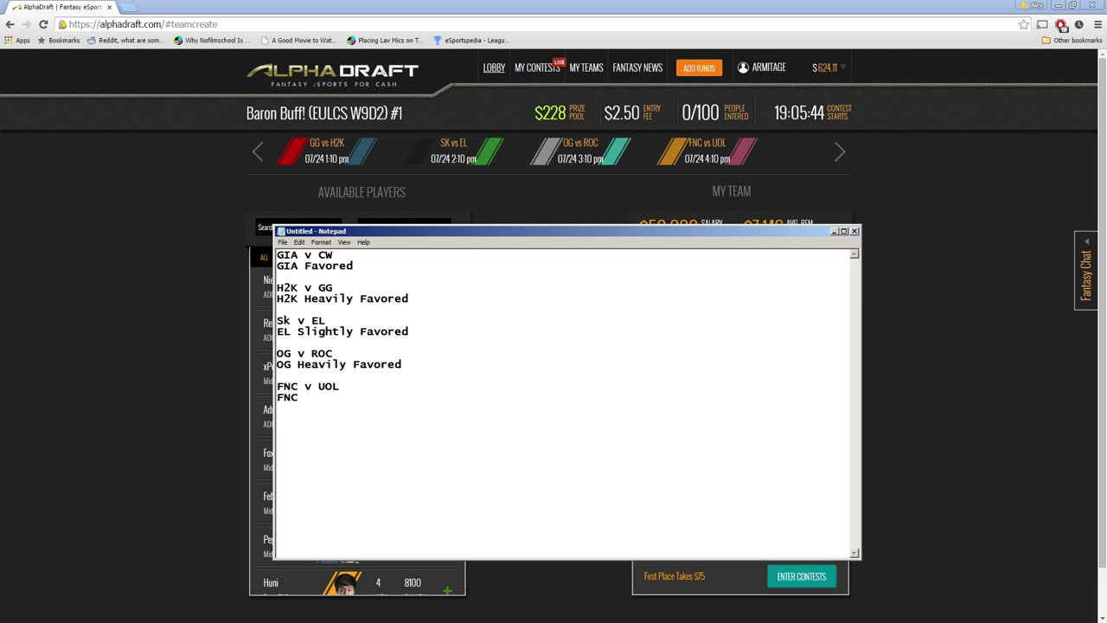
pyautogui.write('Heavily Favore')
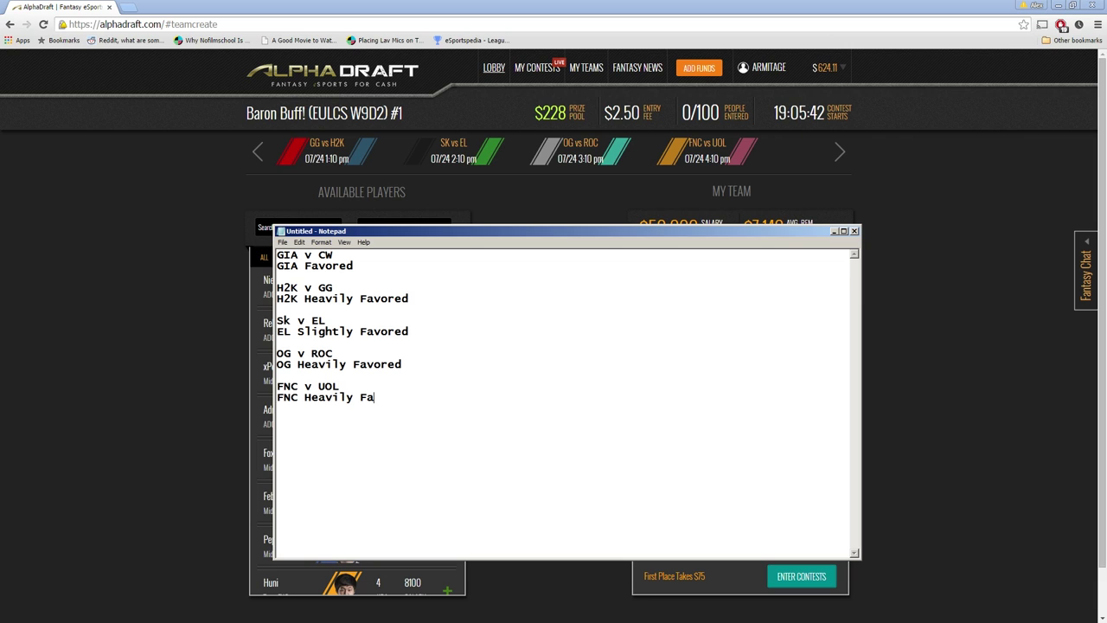
pyautogui.write('d')
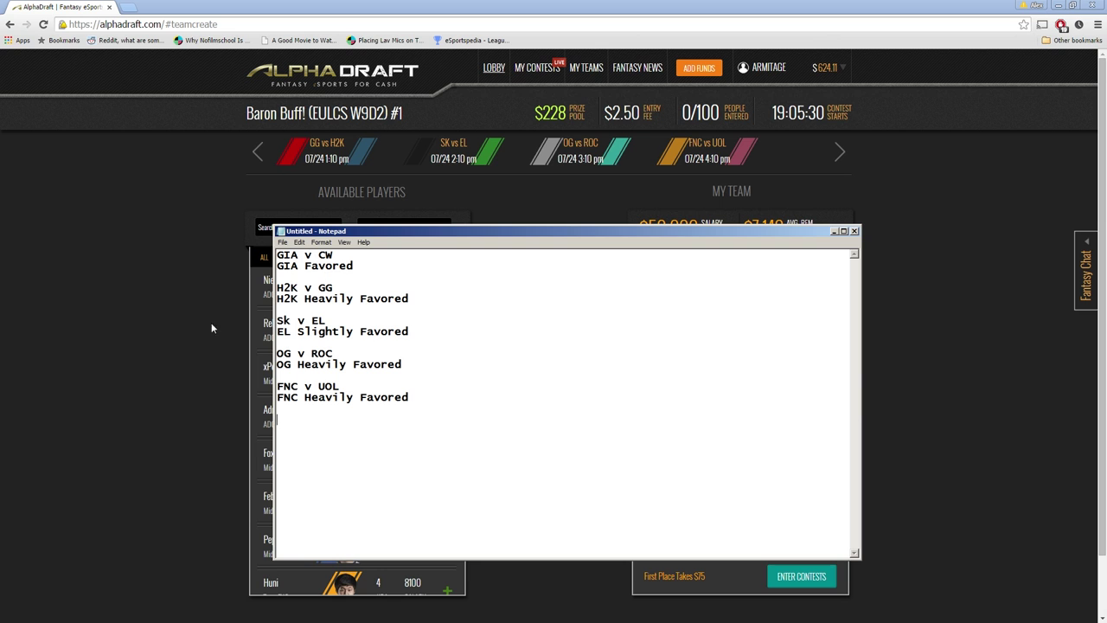
# Step: Move the Notepad window clear of the available players list and bring the AlphaDraft team page back to the front
pyautogui.moveTo(519, 228); pyautogui.dragTo(748, 207)
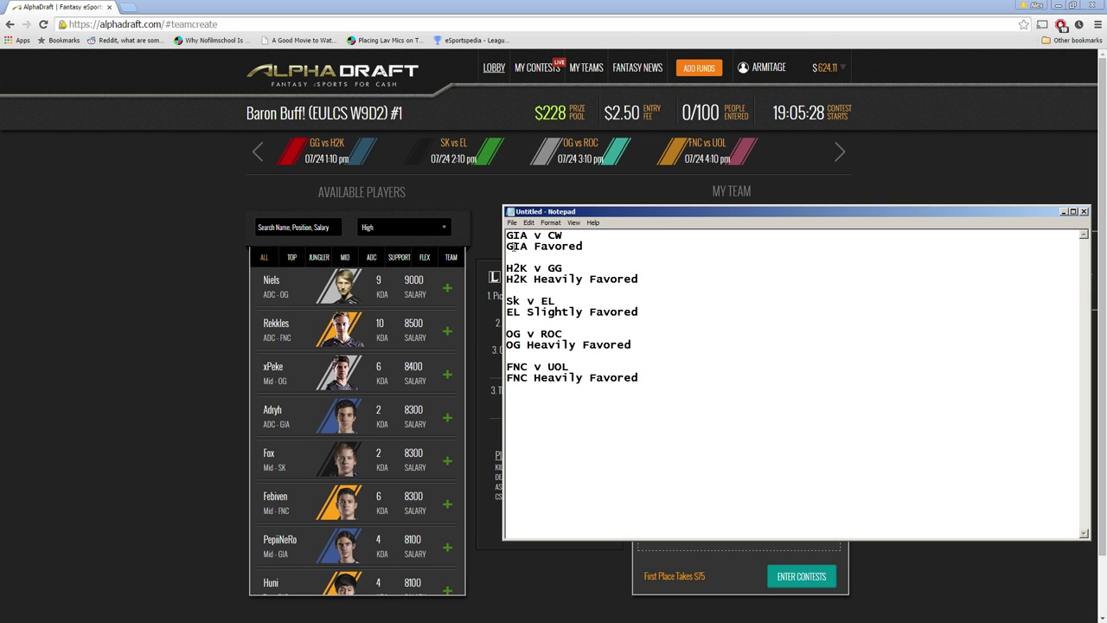
pyautogui.click(210, 340)
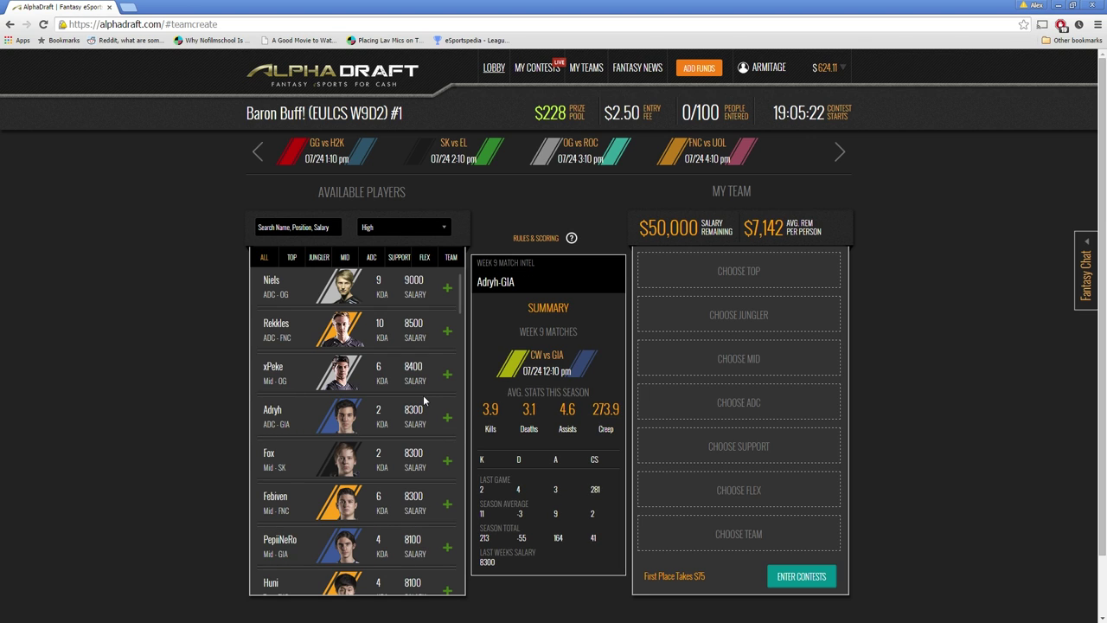
# Step: Examine the available players from the highest salary down and compare their teams with the favored teams in the Notepad notes
pyautogui.hotkey('alt', 'Tab')
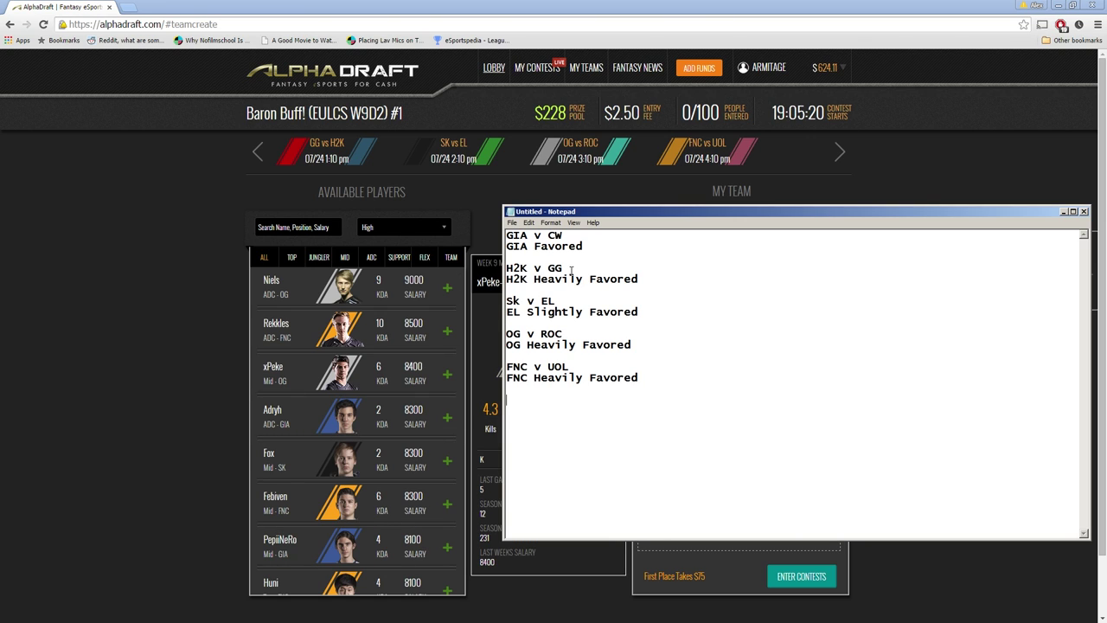
pyautogui.click(178, 392)
pyautogui.scroll(-2, 392, 441)
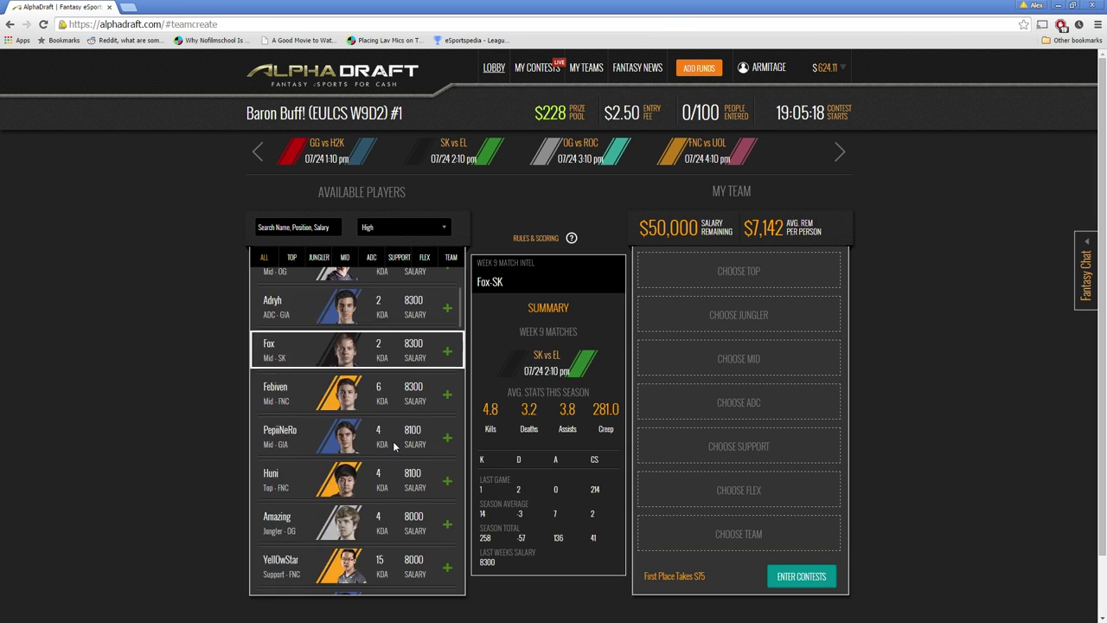
pyautogui.scroll(-2, 393, 442)
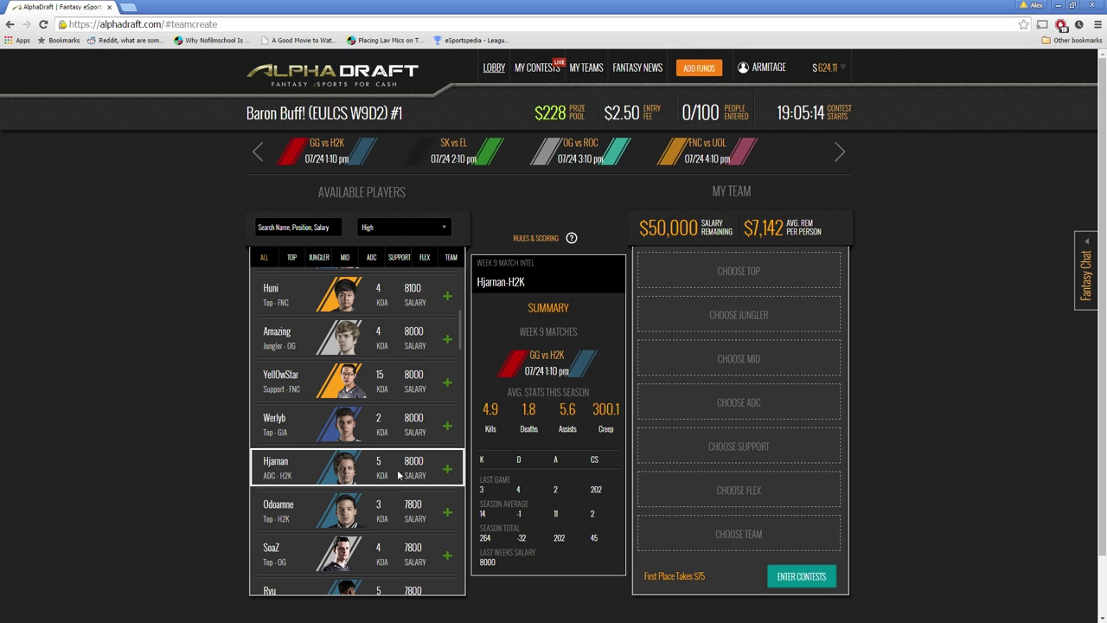
pyautogui.scroll(-3, 398, 506)
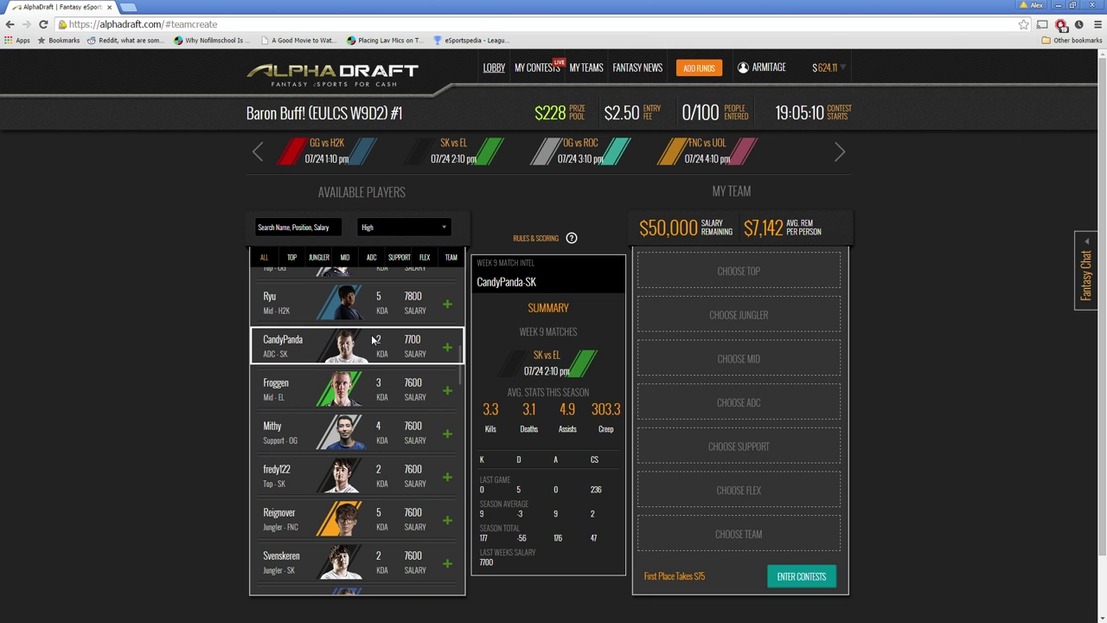
pyautogui.hotkey('alt', 'Tab')
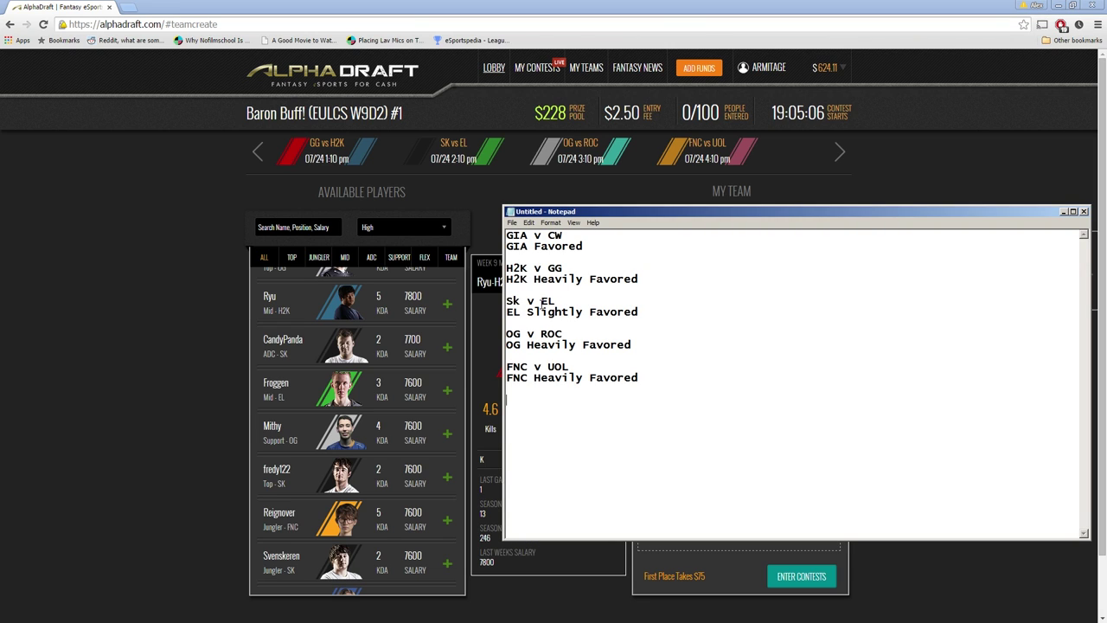
pyautogui.click(220, 373)
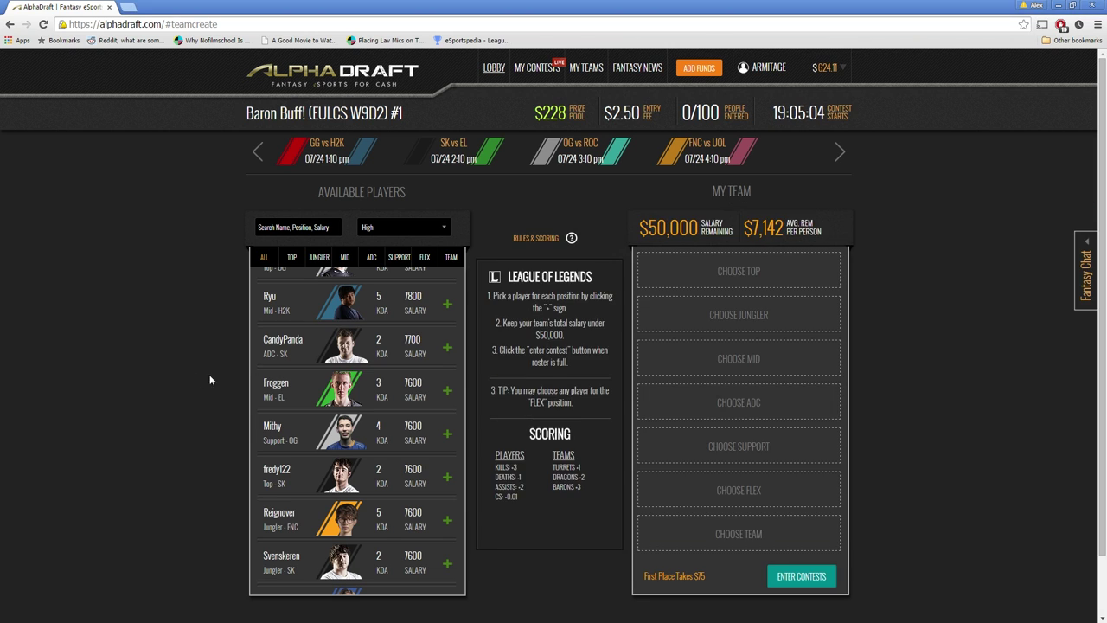
pyautogui.scroll(-5, 363, 380)
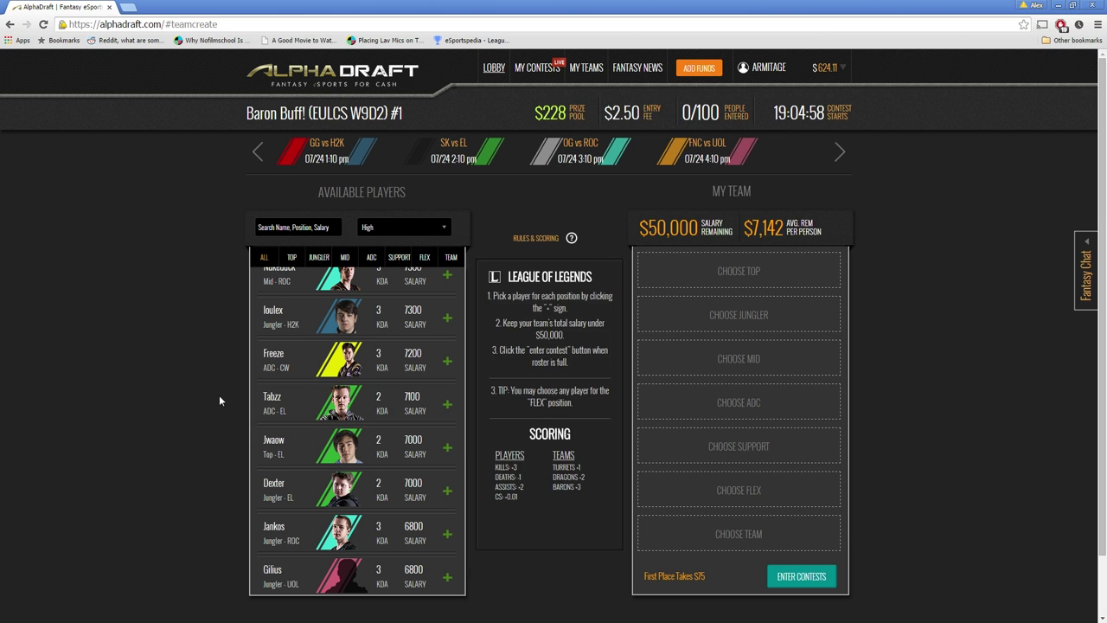
pyautogui.hotkey('alt', 'Tab')
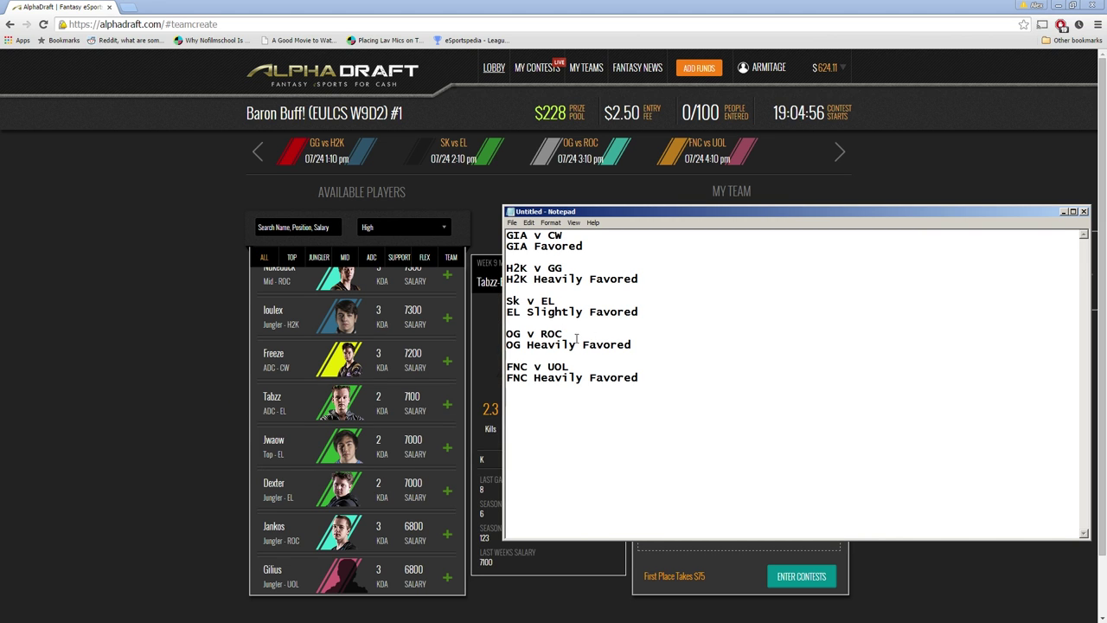
pyautogui.click(223, 377)
pyautogui.scroll(10, 363, 361)
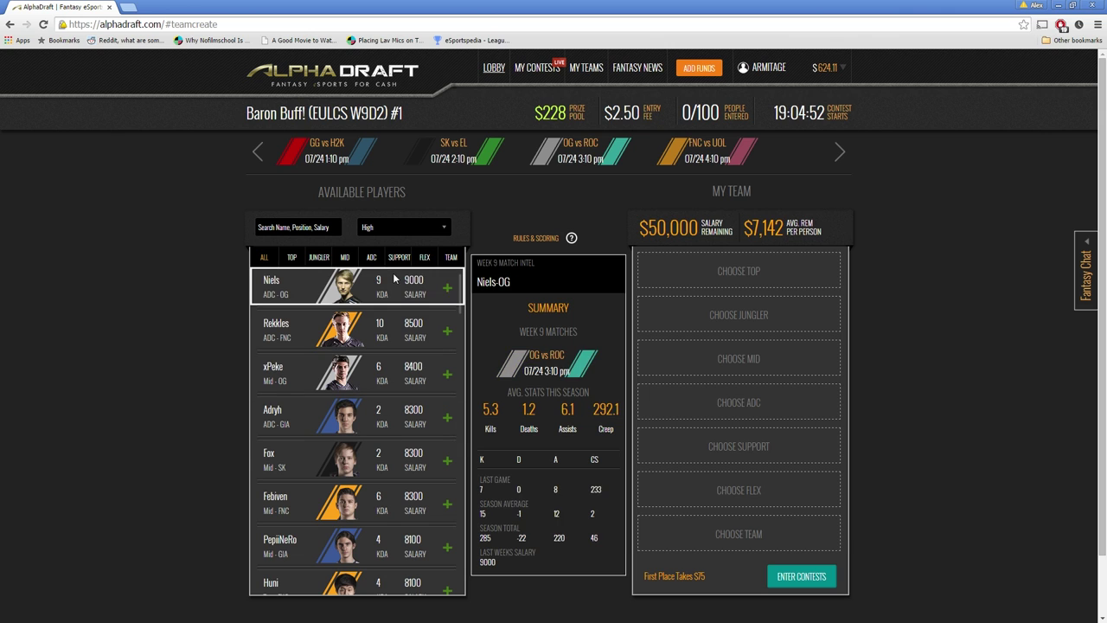
pyautogui.hotkey('alt', 'Tab')
pyautogui.hotkey('alt', 'Tab')
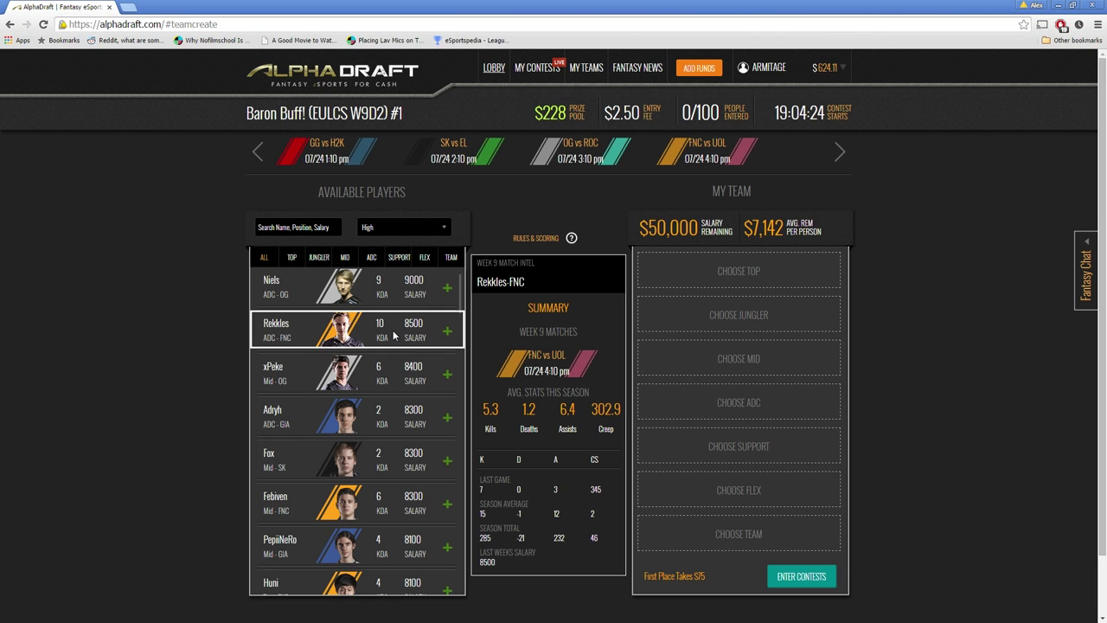
# Step: Check the first and last matchups in the contest schedule against the Notepad notes
pyautogui.click(260, 154)
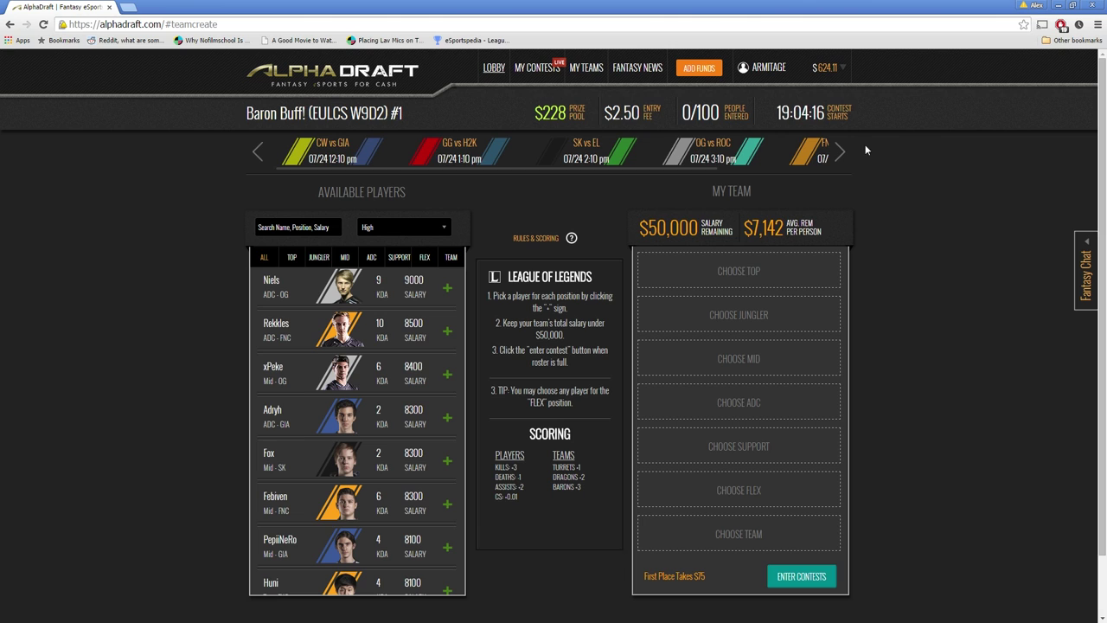
pyautogui.click(840, 154)
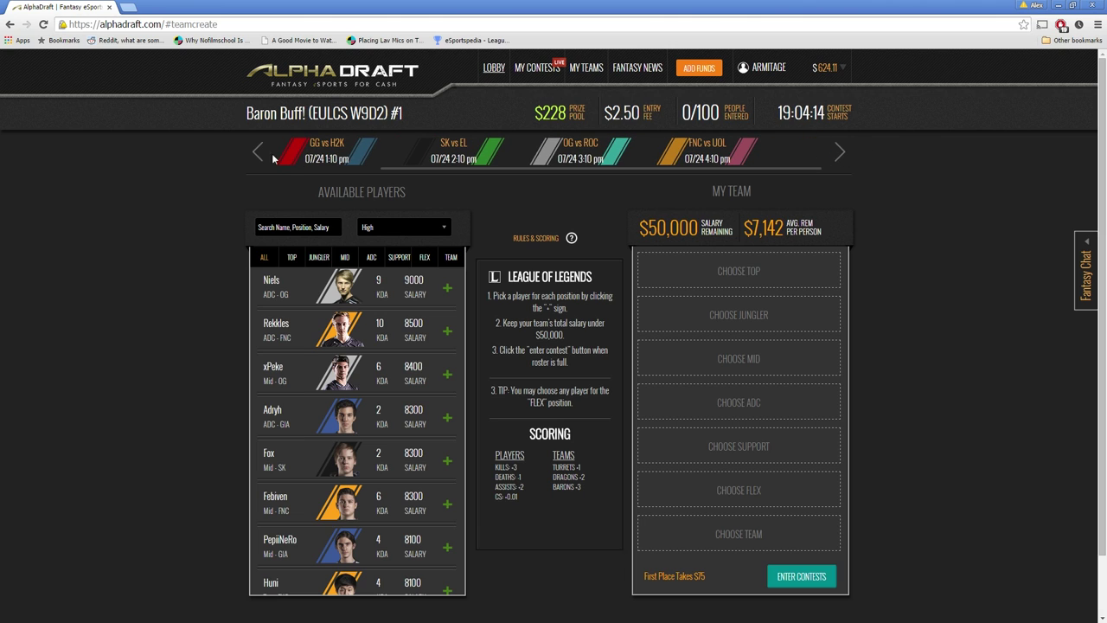
pyautogui.hotkey('alt', 'Tab')
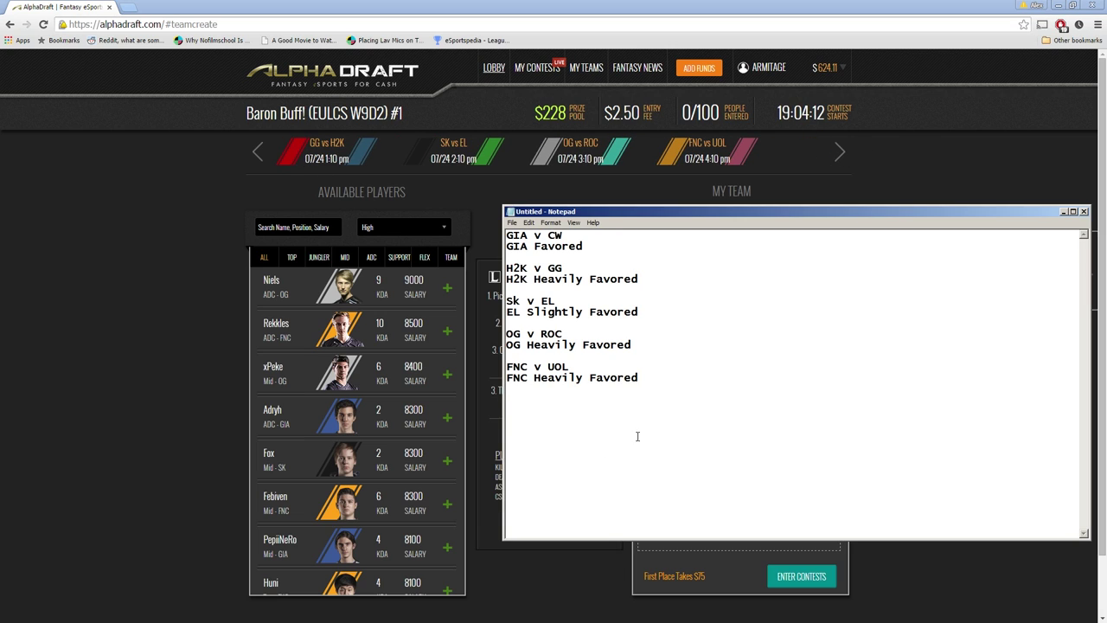
pyautogui.hotkey('alt', 'Tab')
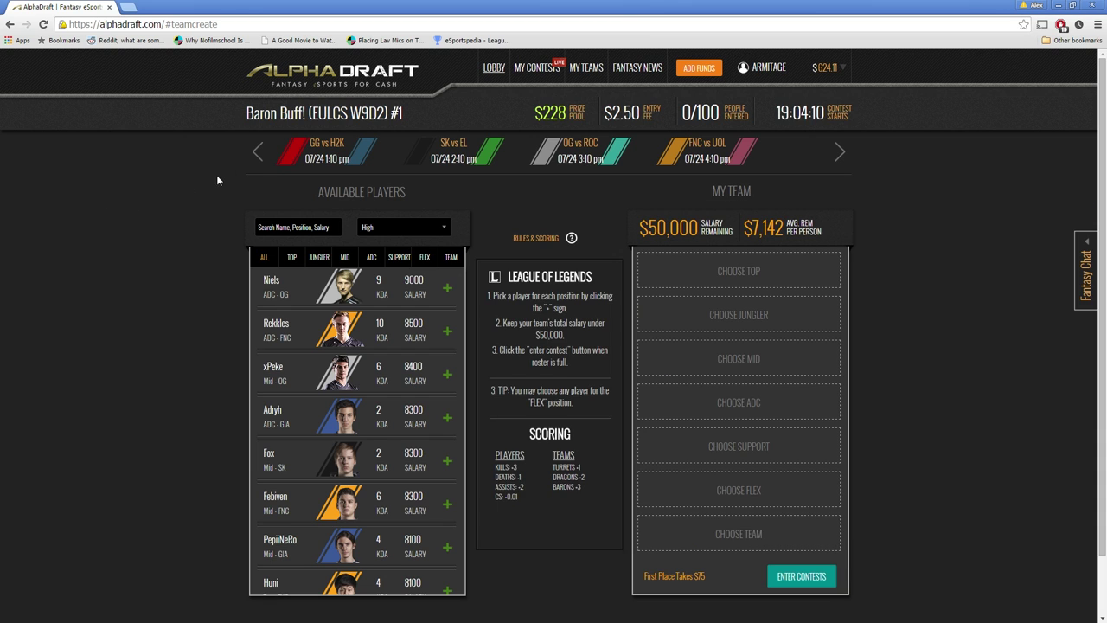
# Step: Bring the CW vs GIA matchup into view and add the pairings "GIA H2k", "GIA OG" and "GIA FNC" below the matchup notes
pyautogui.click(257, 154)
pyautogui.hotkey('alt', 'Tab')
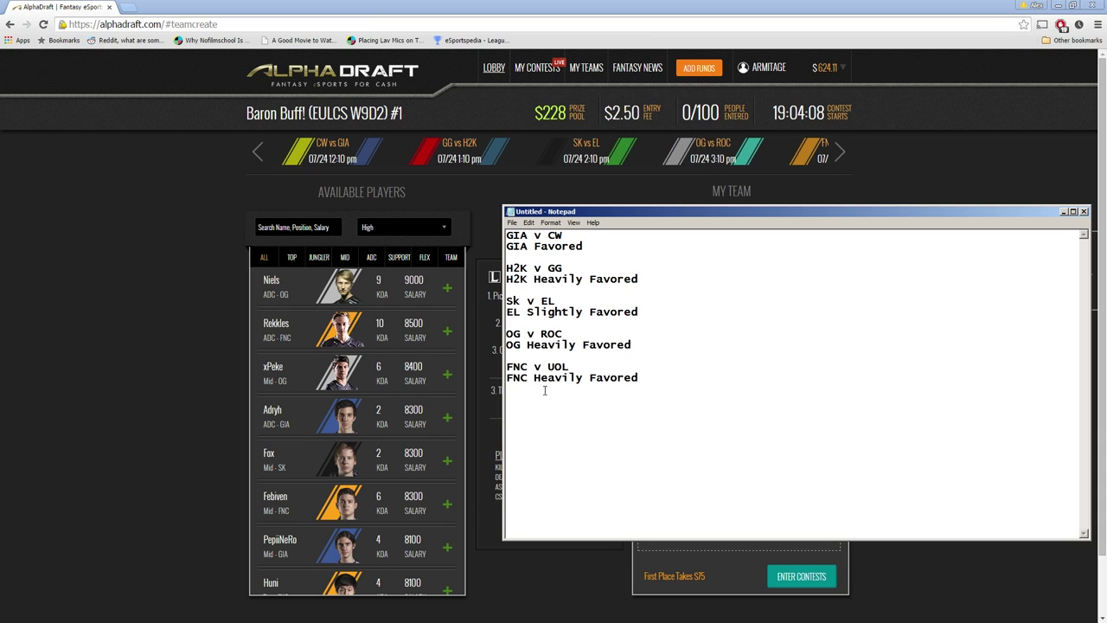
pyautogui.write('GIA H2k ')
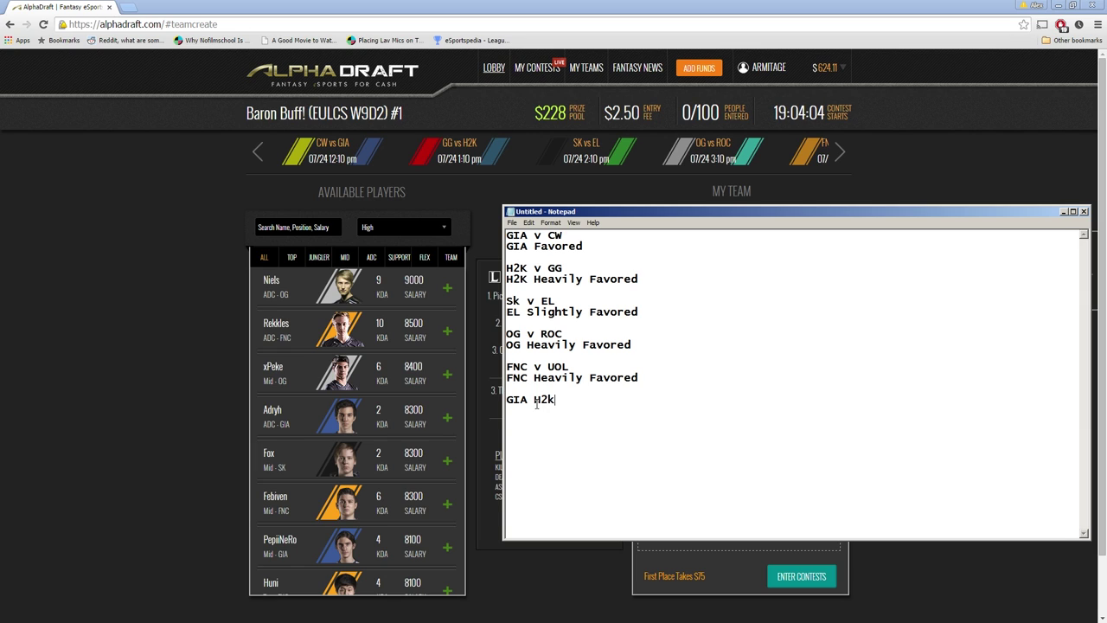
pyautogui.write('GIA')
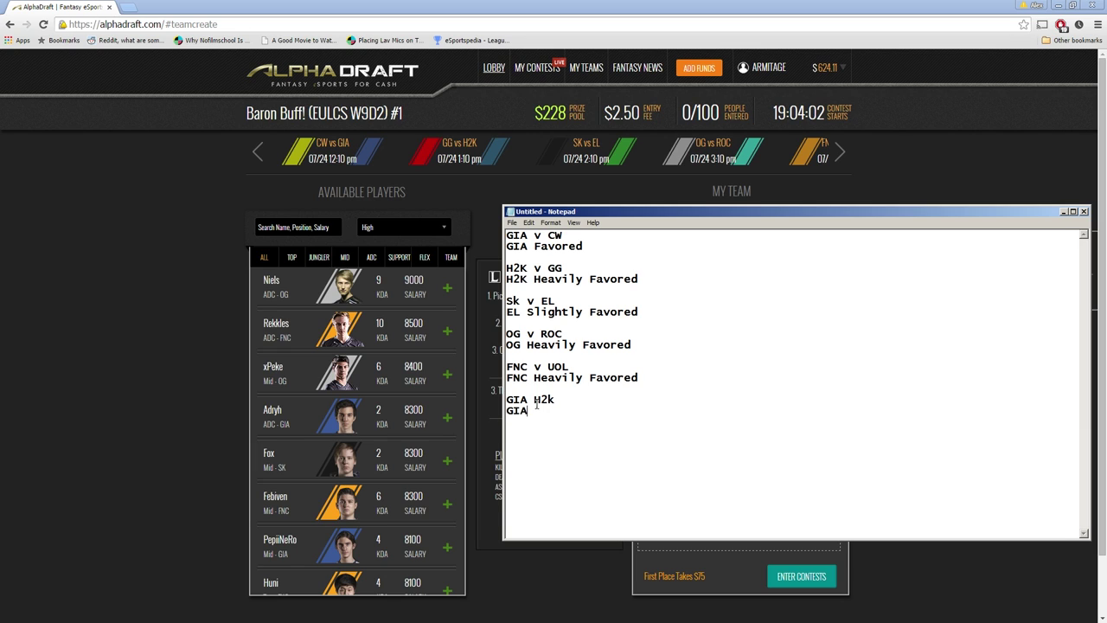
pyautogui.write(' OG')
pyautogui.press('Return')
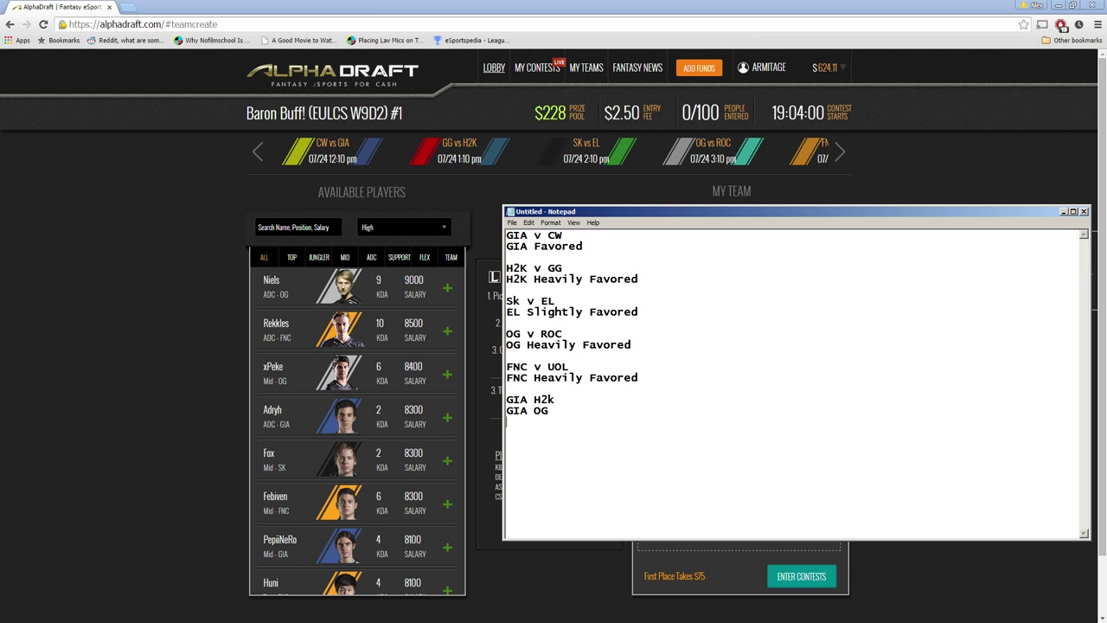
pyautogui.write('GIA FNC ')
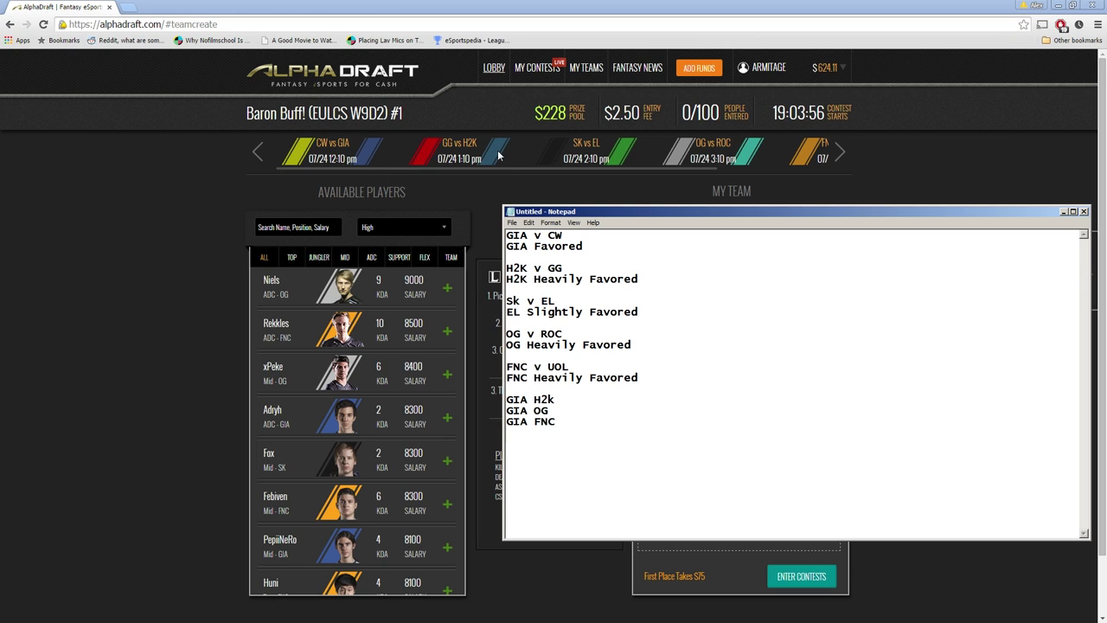
# Step: Add the team pairings "H2K OG", "H2k FN" and "OG FNC" on separate lines beneath "GIA FNC"
pyautogui.write('H2')
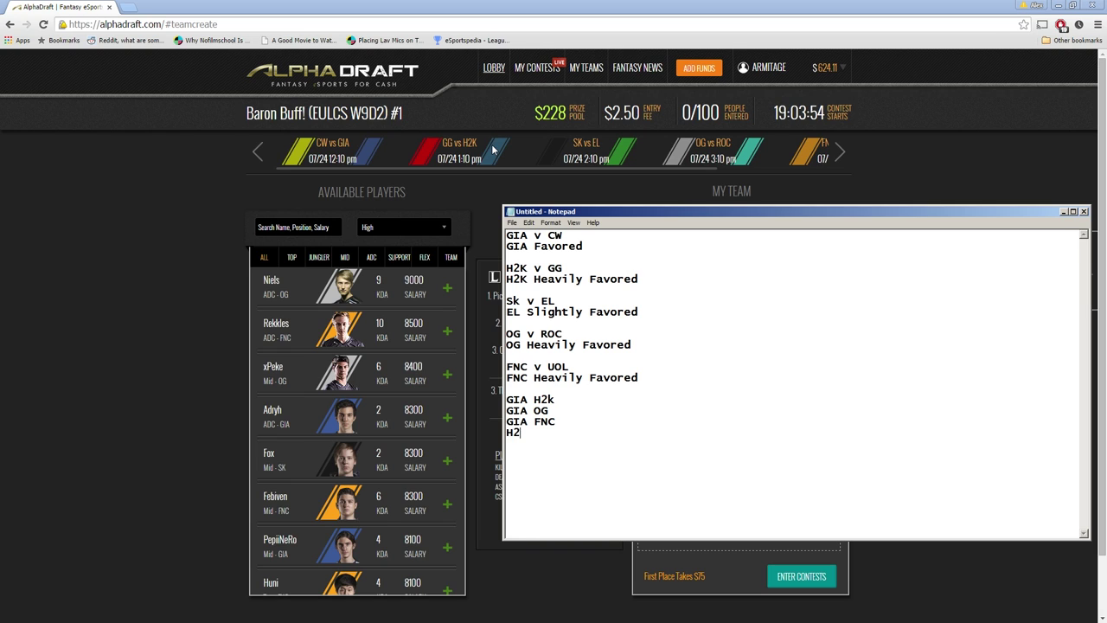
pyautogui.write('K OG')
pyautogui.press('Return')
pyautogui.write('H2k FN')
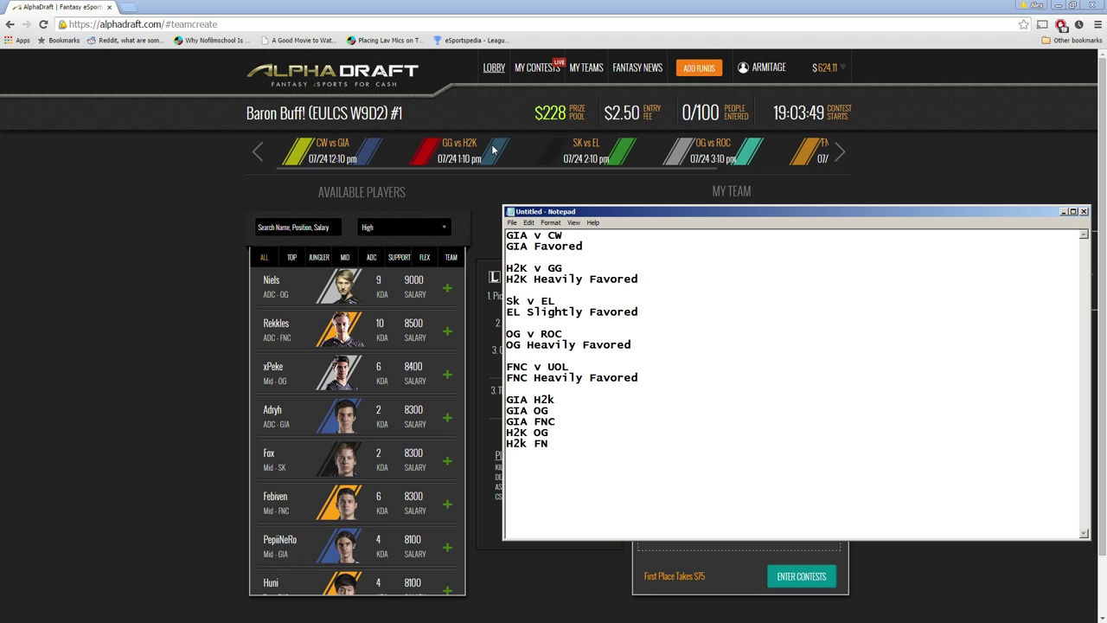
pyautogui.press('Return')
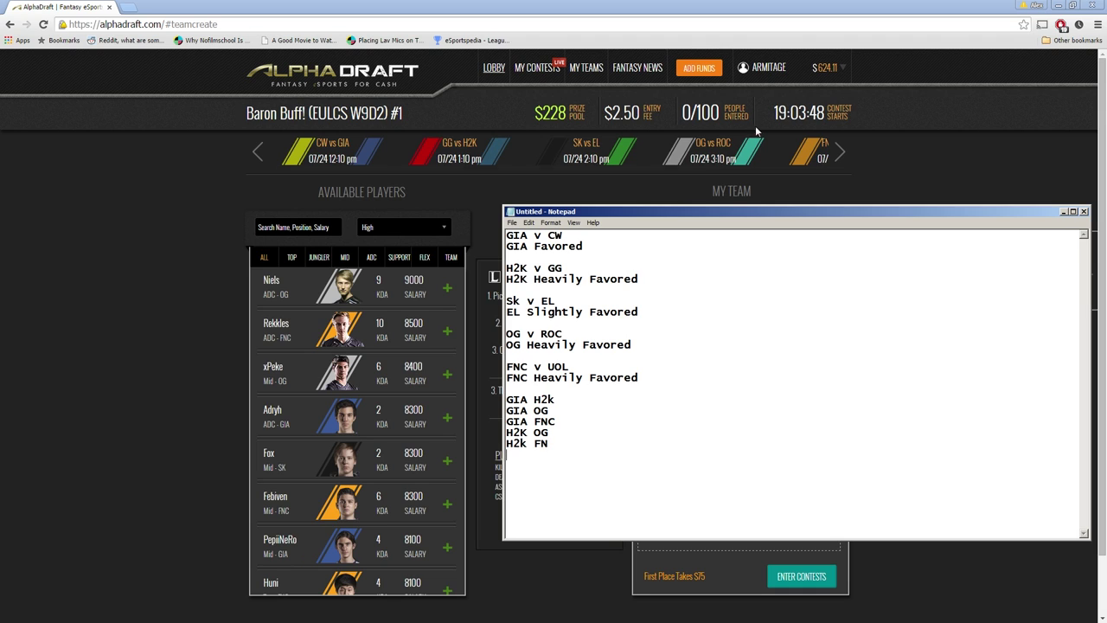
pyautogui.write('OG FNC')
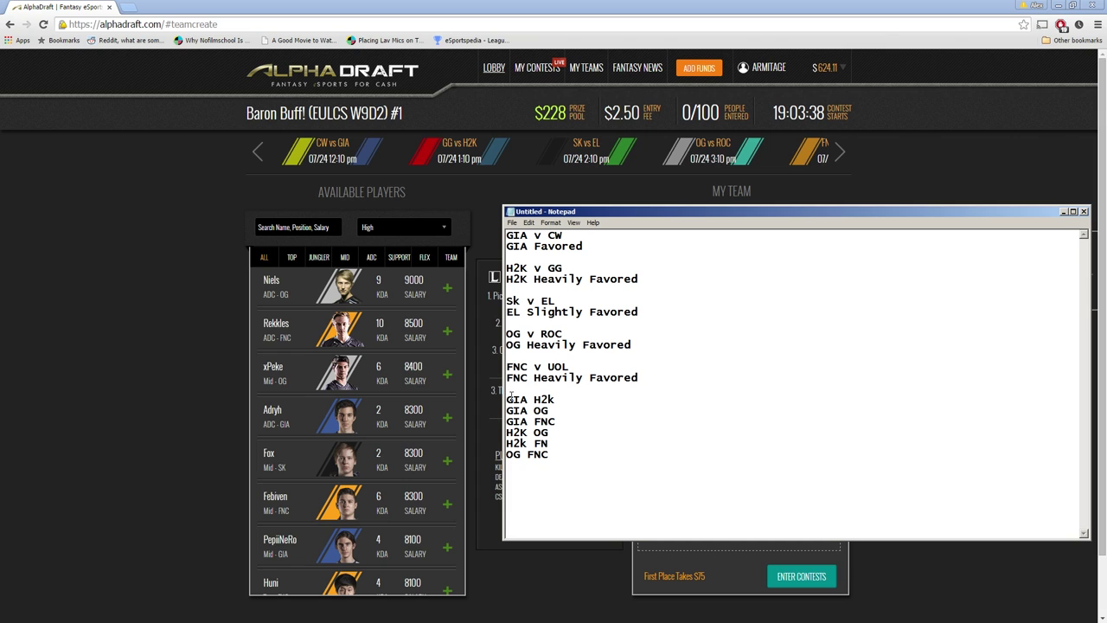
# Step: Review the list of team pairings in the notes by highlighting lines from "GIA H2k" to "OG FNC"
pyautogui.moveTo(508, 397); pyautogui.dragTo(506, 454)
pyautogui.click(568, 453)
pyautogui.click(555, 454)
pyautogui.moveTo(555, 455); pyautogui.dragTo(512, 454)
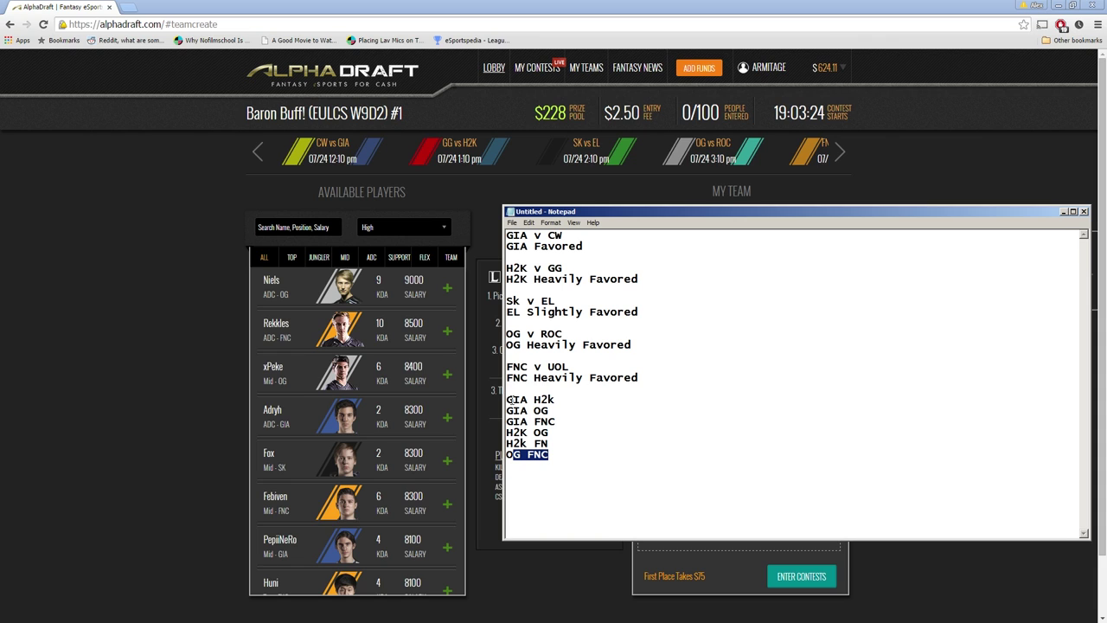
pyautogui.moveTo(511, 399); pyautogui.dragTo(571, 449)
pyautogui.click(568, 451)
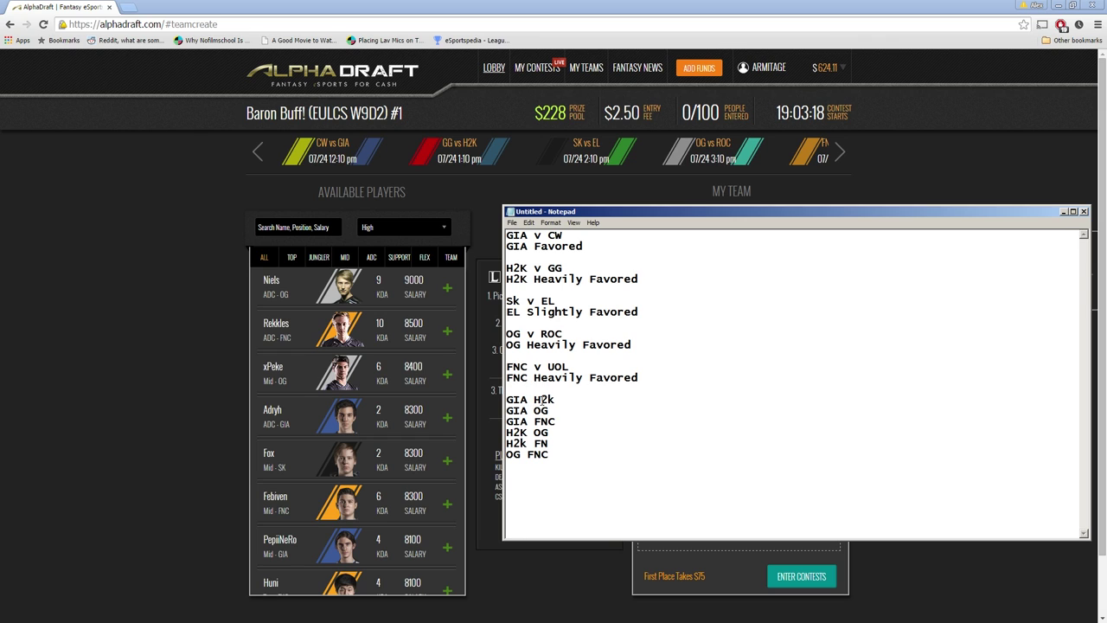
pyautogui.moveTo(529, 400); pyautogui.dragTo(508, 402)
# Step: Add the line "SK + Projected Winner (FNC, OG etc)" beneath the "OG FNC" pairing
pyautogui.press('Return')
pyautogui.write('SK + ')
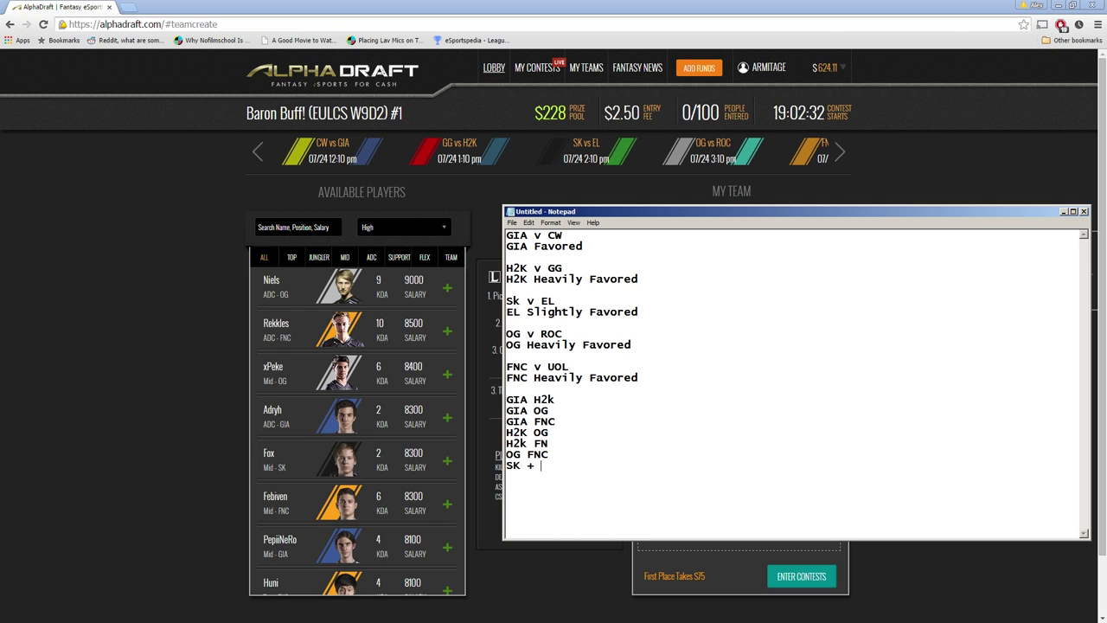
pyautogui.write('Projected ')
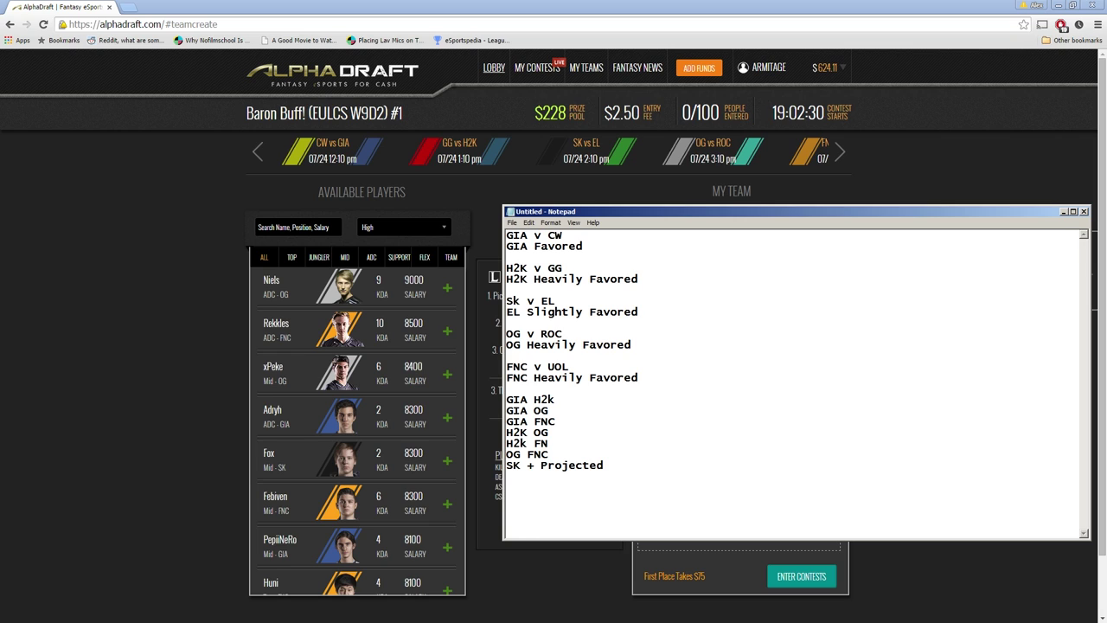
pyautogui.write('Winner (')
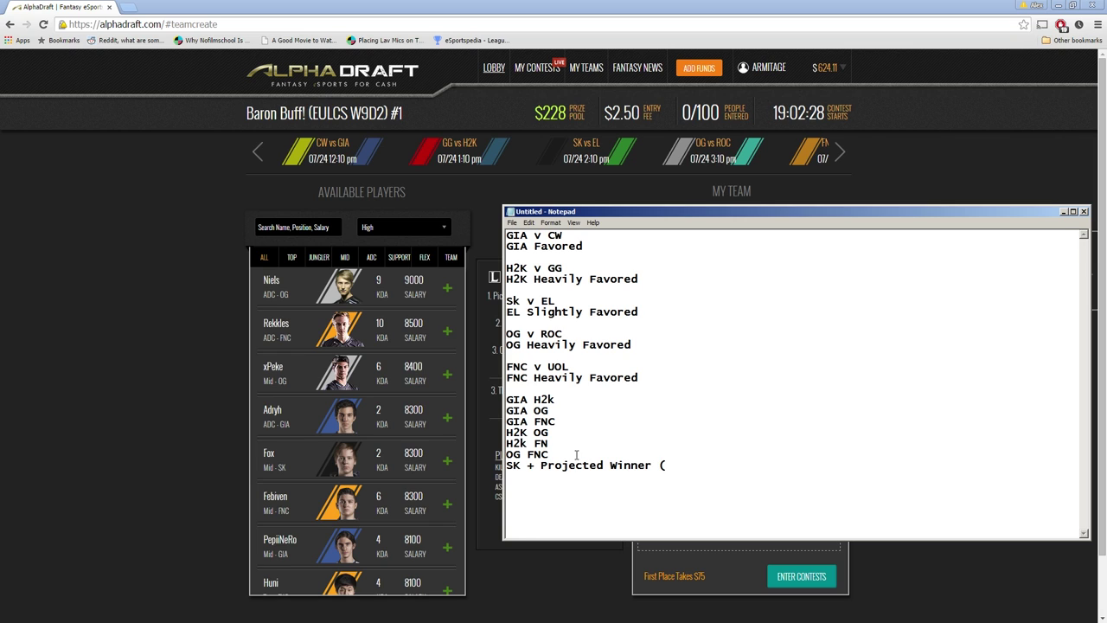
pyautogui.write('FNC, OG etc) ')
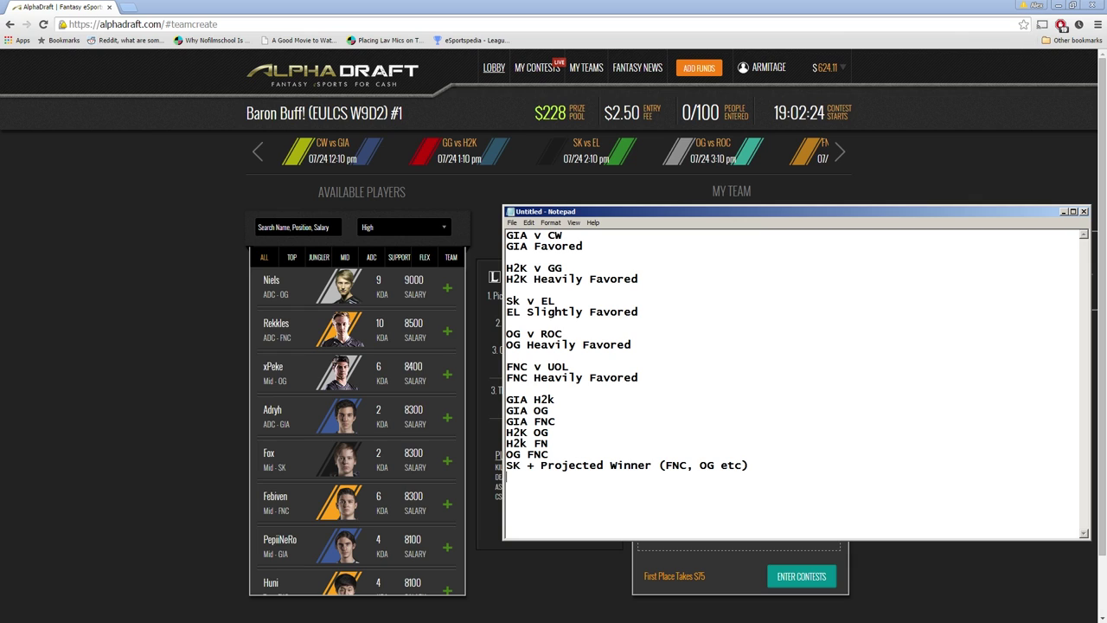
# Step: Add the line "EL + Projected Winner ()" beneath the SK entry, with the spelling of "Projected" corrected
pyautogui.write('EL + Pro')
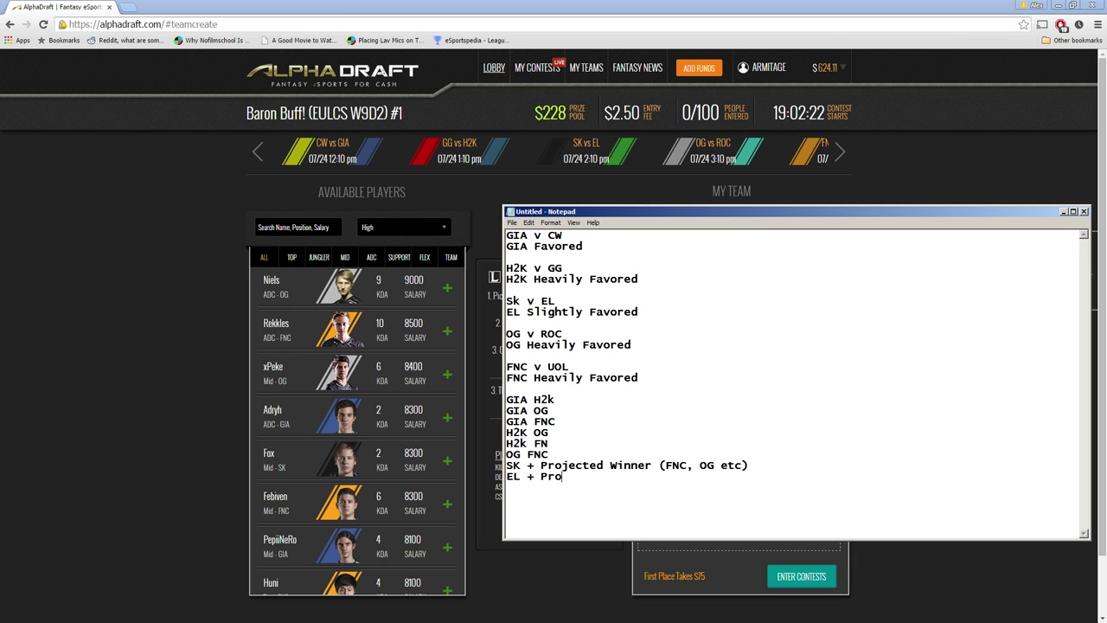
pyautogui.write('jectd Wi')
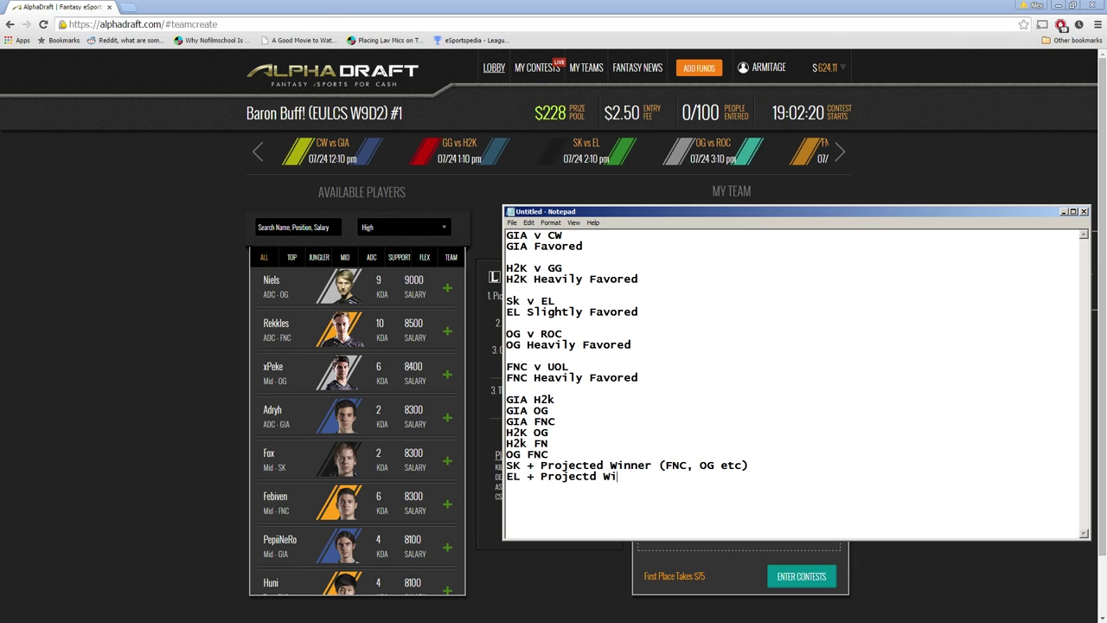
pyautogui.press('BackSpace')
pyautogui.press('BackSpace')
pyautogui.press('BackSpace')
pyautogui.press('BackSpace')
pyautogui.write('ed Winner')
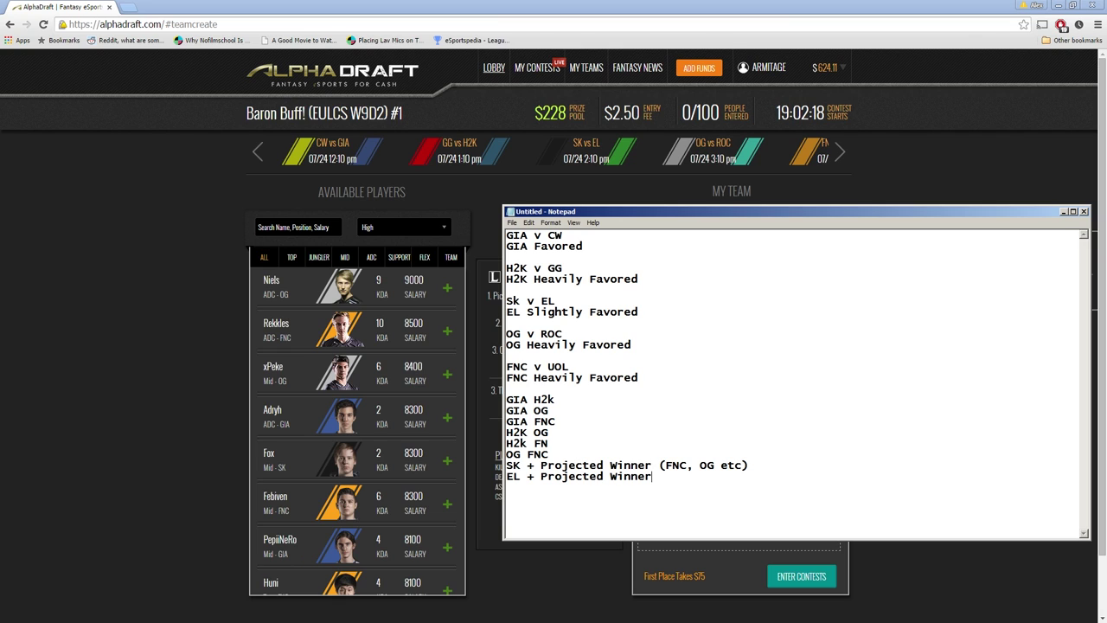
pyautogui.write(' ()')
# Step: Add the lines "GG + Winner (FNC)" and "ROC + Winner (FNC)" beneath the EL entry, separated from it by a blank line
pyautogui.press('Return')
pyautogui.press('Return')
pyautogui.write('GG + Winner')
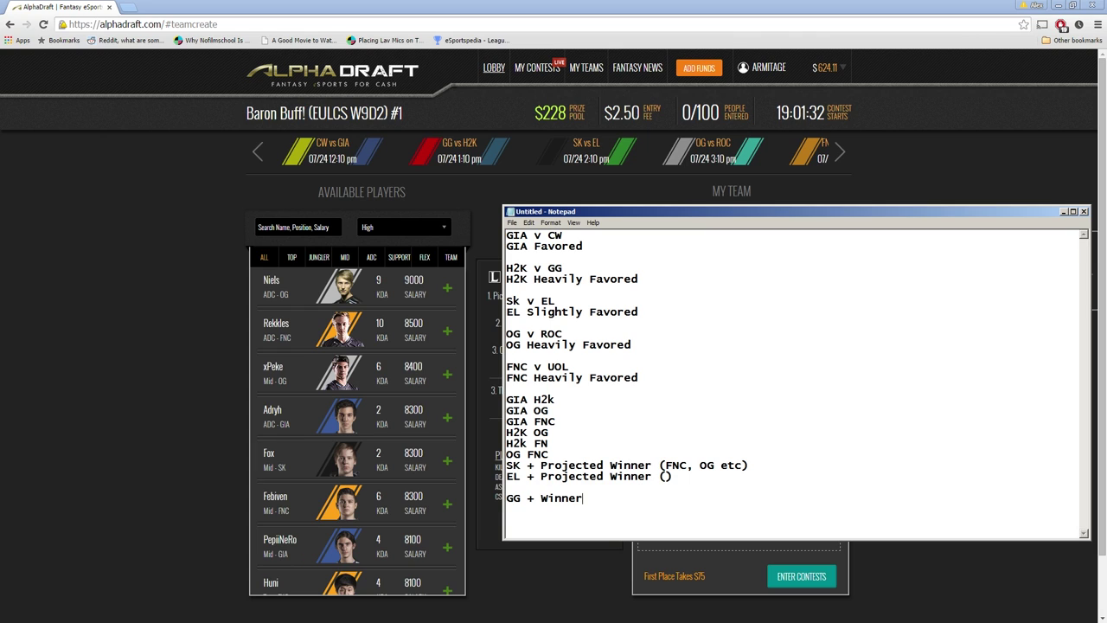
pyautogui.write(' (FNC) ')
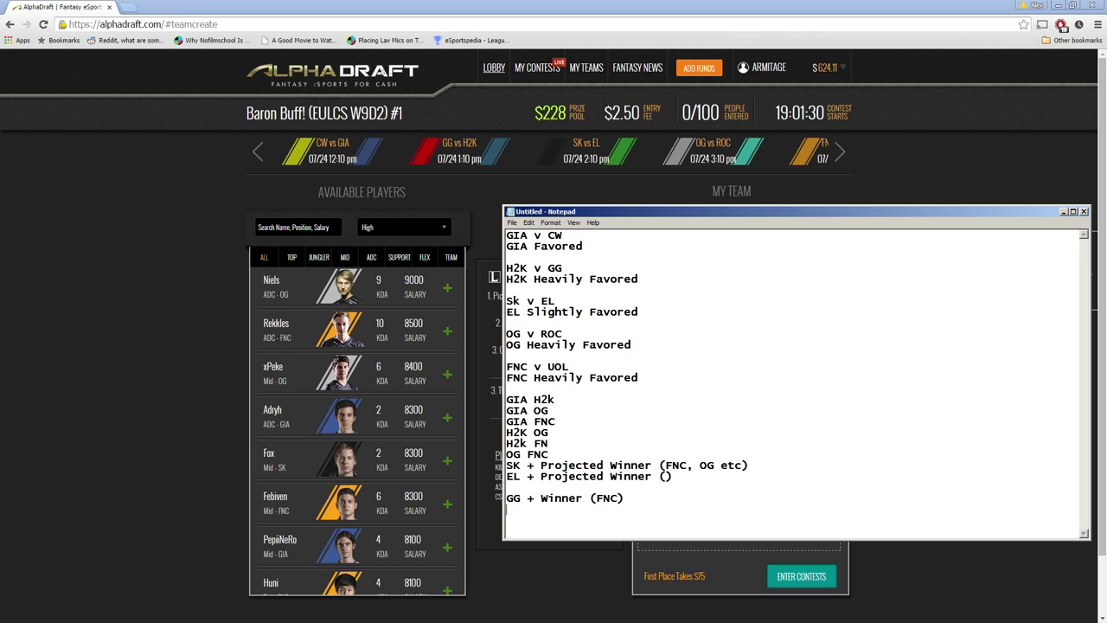
pyautogui.write('ROC')
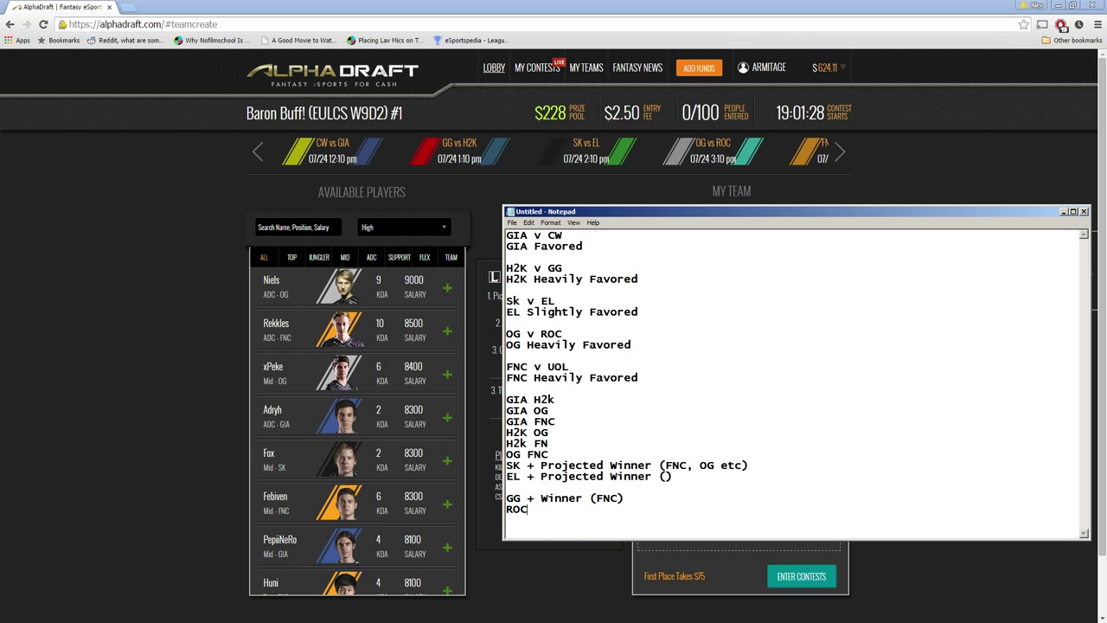
pyautogui.write(' + Winner (FNC)')
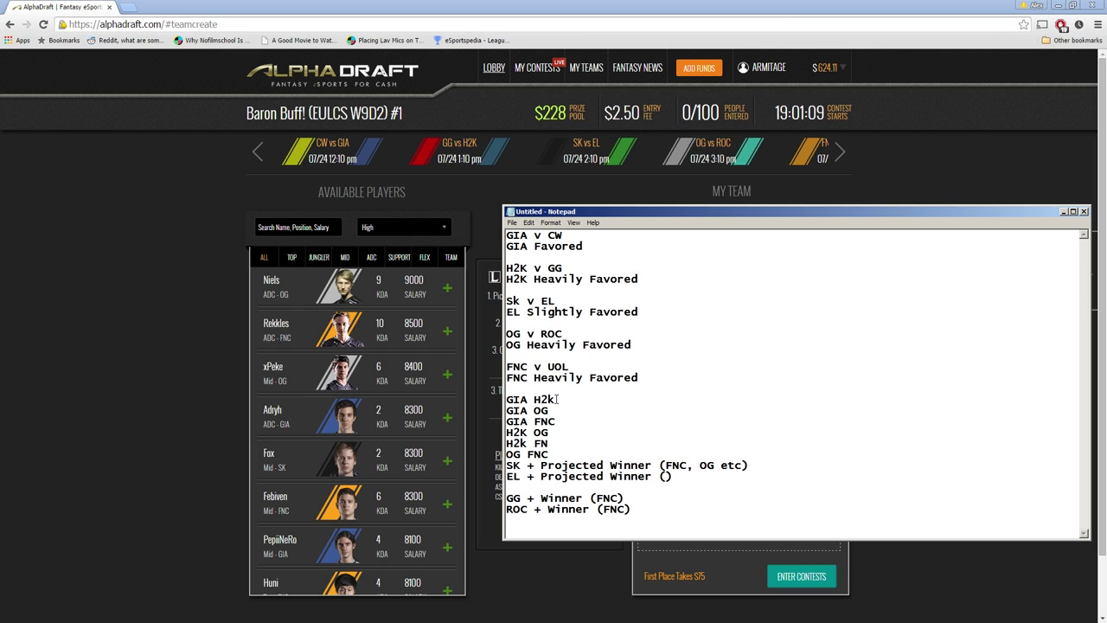
# Step: Highlight each team name in the "GIA H2k" pairing in the notes, and return to the AlphaDraft team page
pyautogui.moveTo(557, 398); pyautogui.dragTo(506, 399)
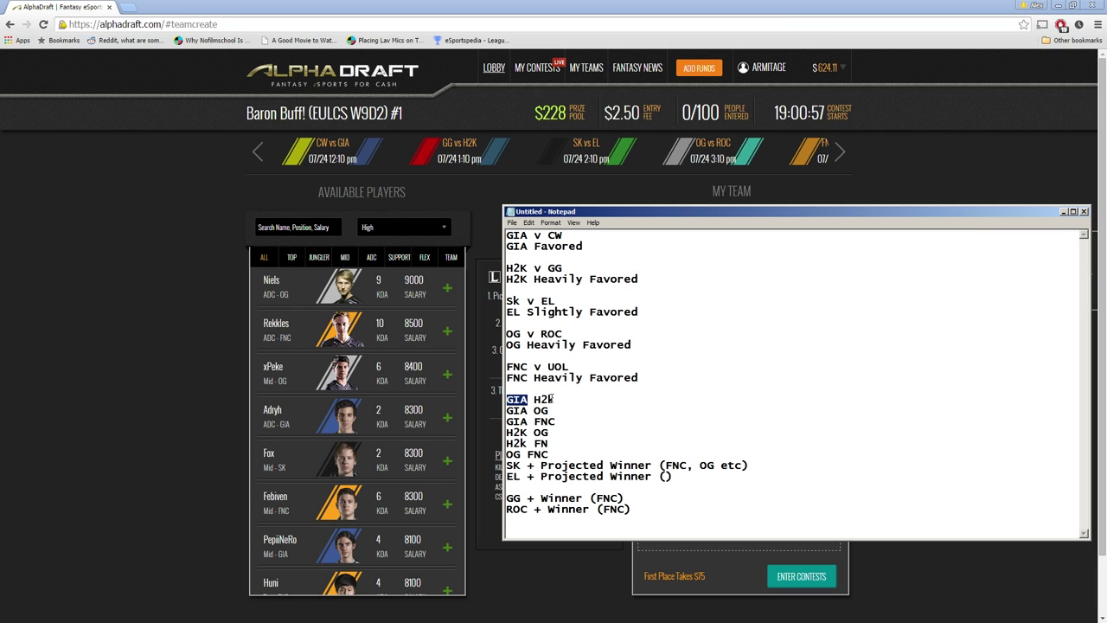
pyautogui.doubleClick(553, 399)
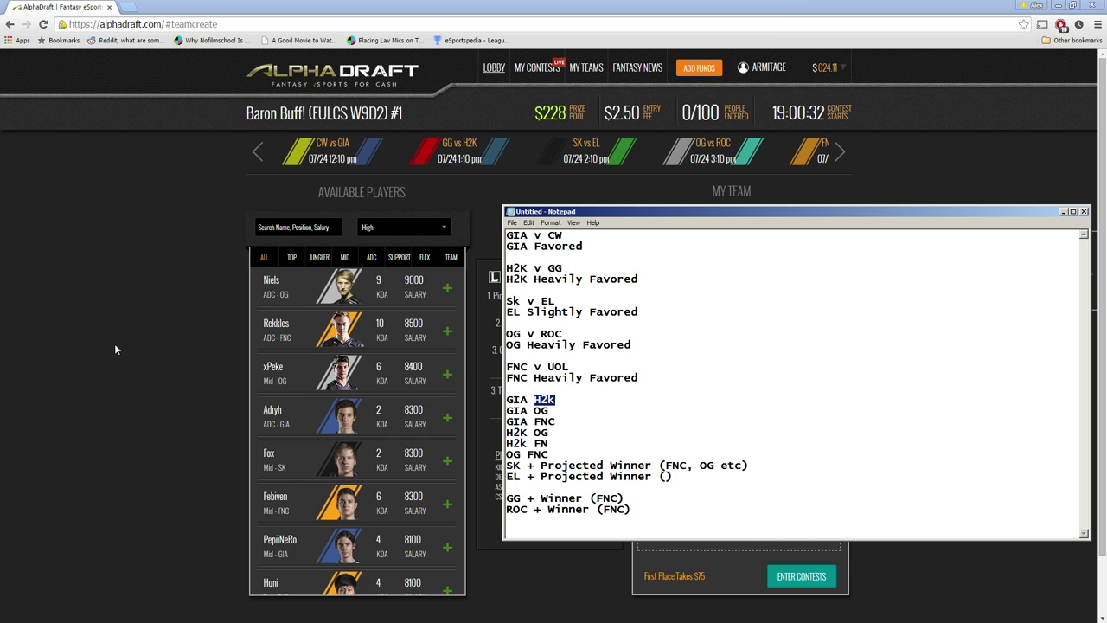
pyautogui.click(136, 345)
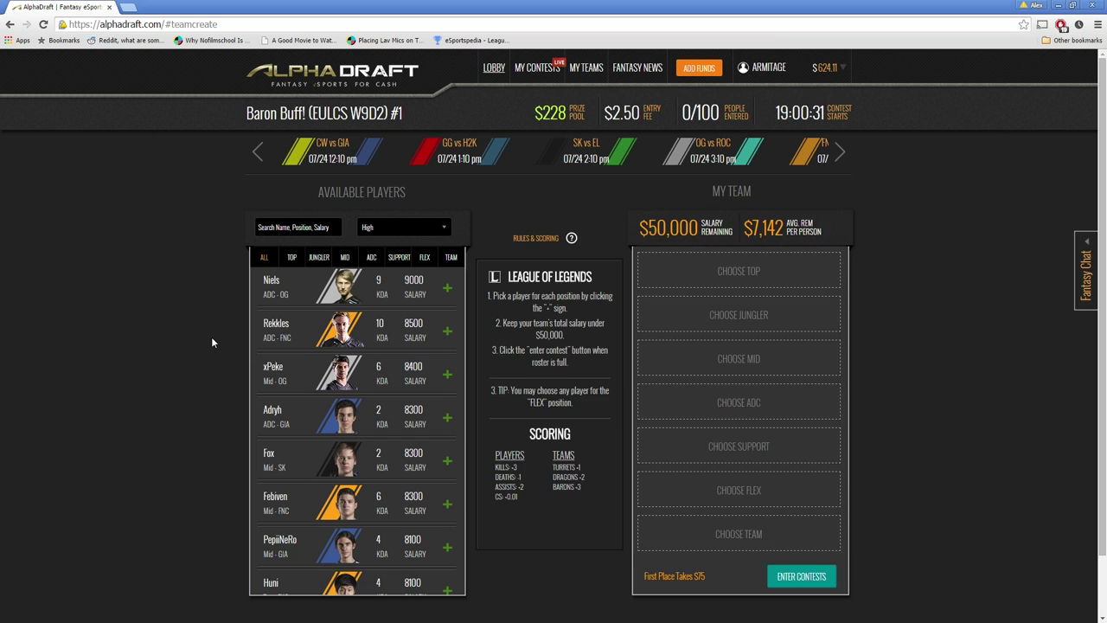
# Step: Draft the FNC players Rekkles as ADC, Febiven as mid and Reignover as jungler, with Fnatic as the team
pyautogui.click(447, 332)
pyautogui.click(447, 460)
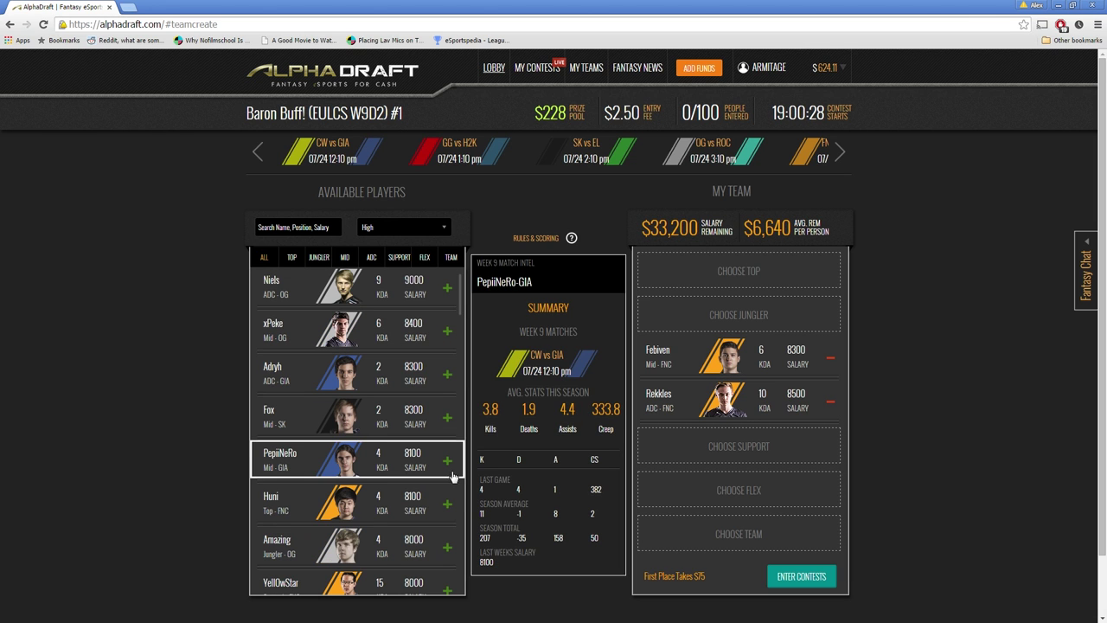
pyautogui.scroll(-10, 452, 503)
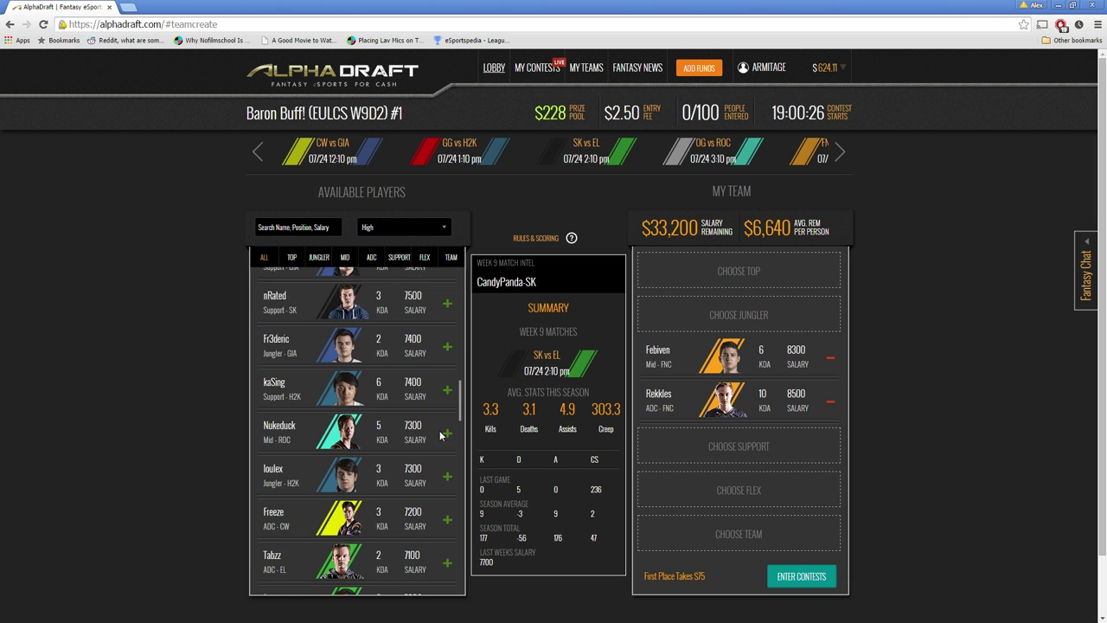
pyautogui.click(447, 402)
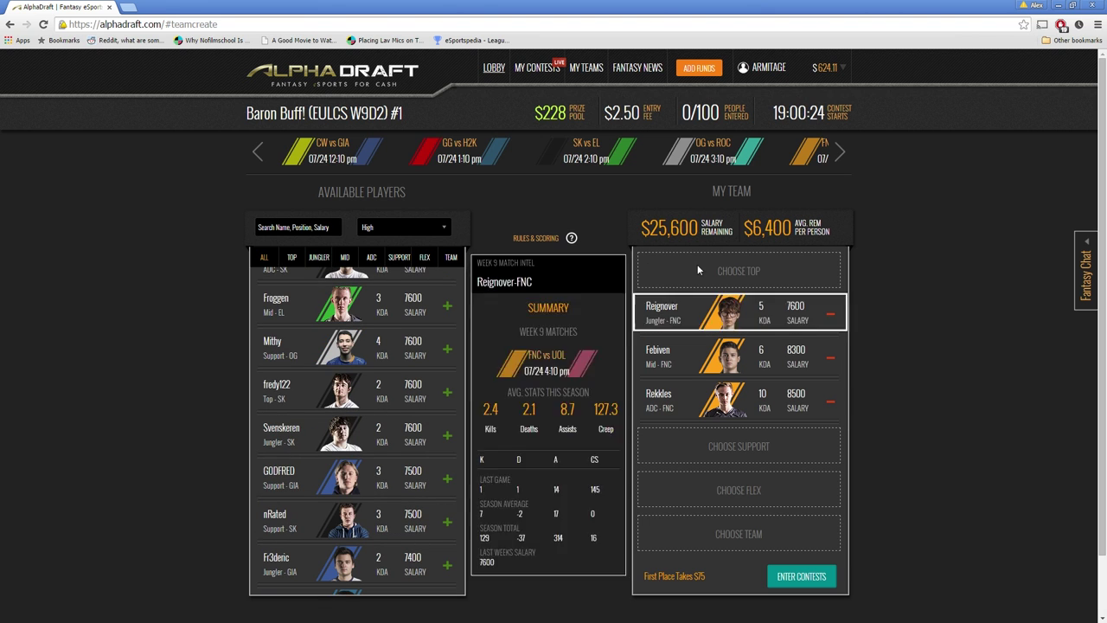
pyautogui.click(451, 257)
pyautogui.scroll(2, 447, 326)
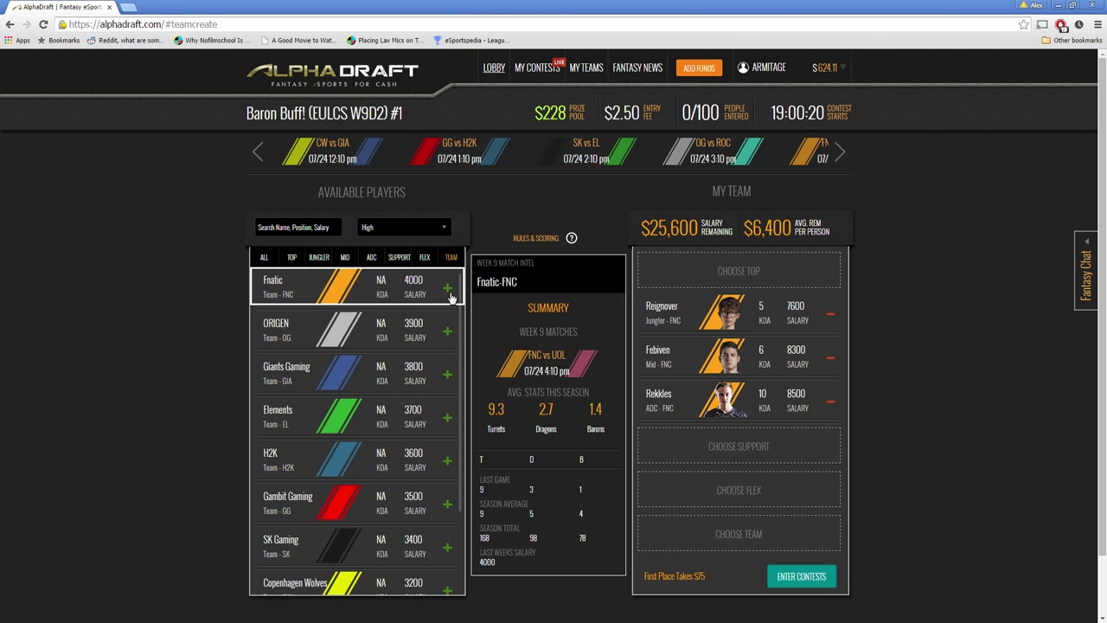
pyautogui.click(448, 288)
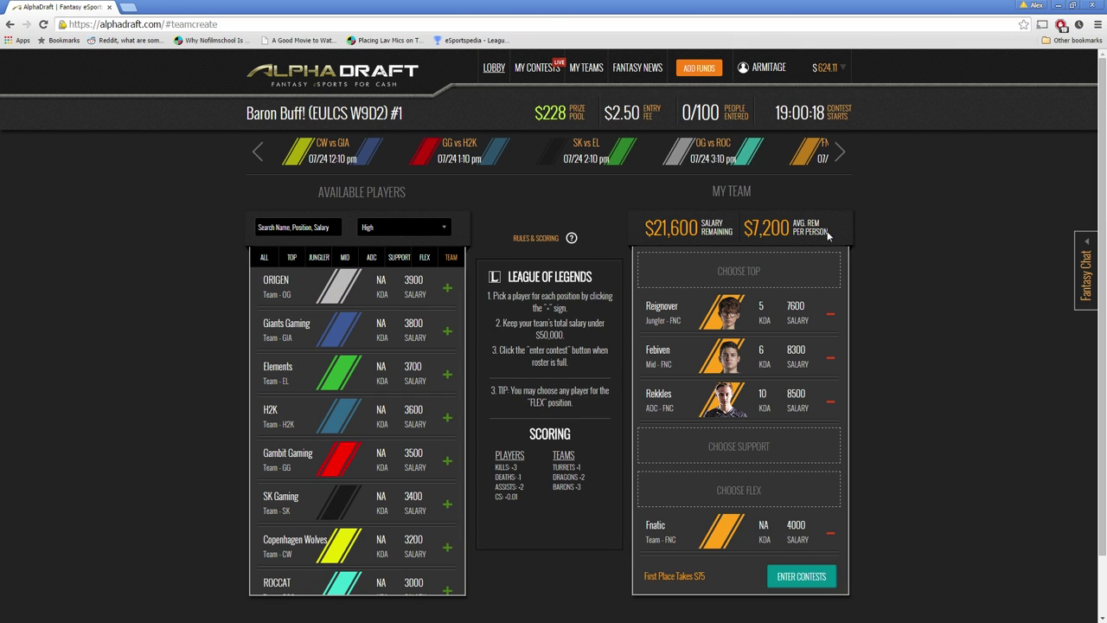
# Step: Fill the remaining roster slots with the EL players Jwaow as top, Tabzz as flex and Nyph as support
pyautogui.click(291, 257)
pyautogui.moveTo(349, 289)
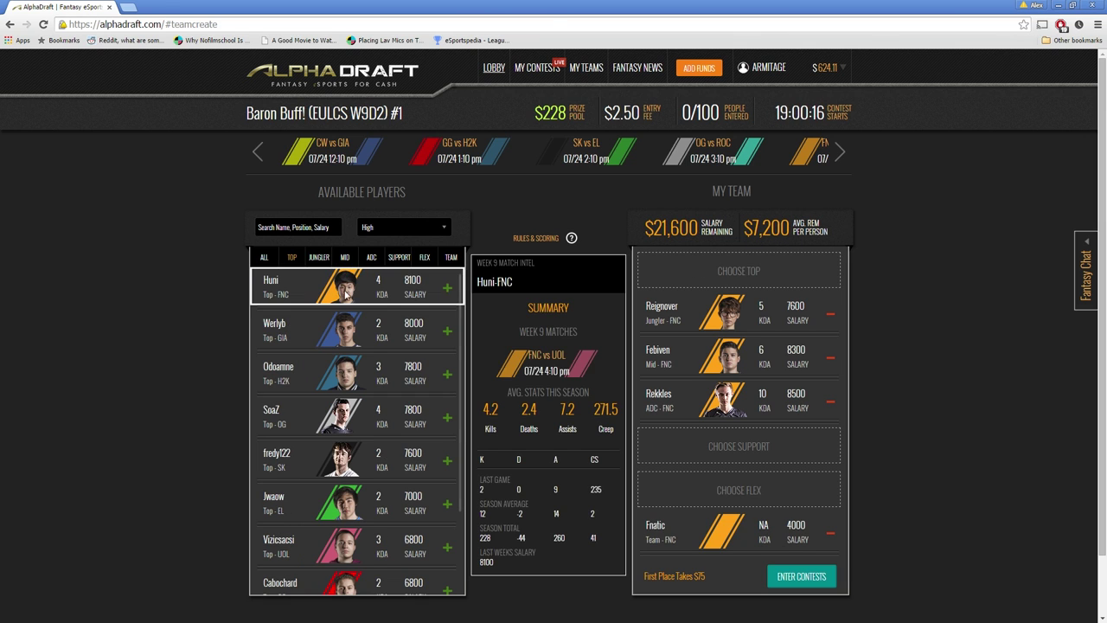
pyautogui.scroll(-2, 372, 422)
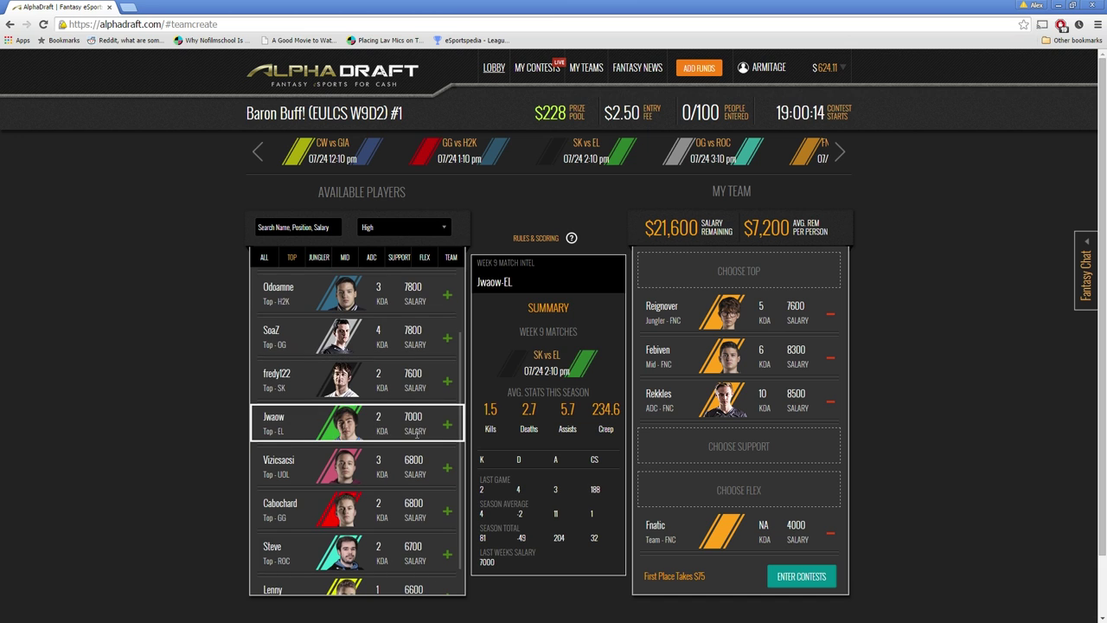
pyautogui.click(445, 424)
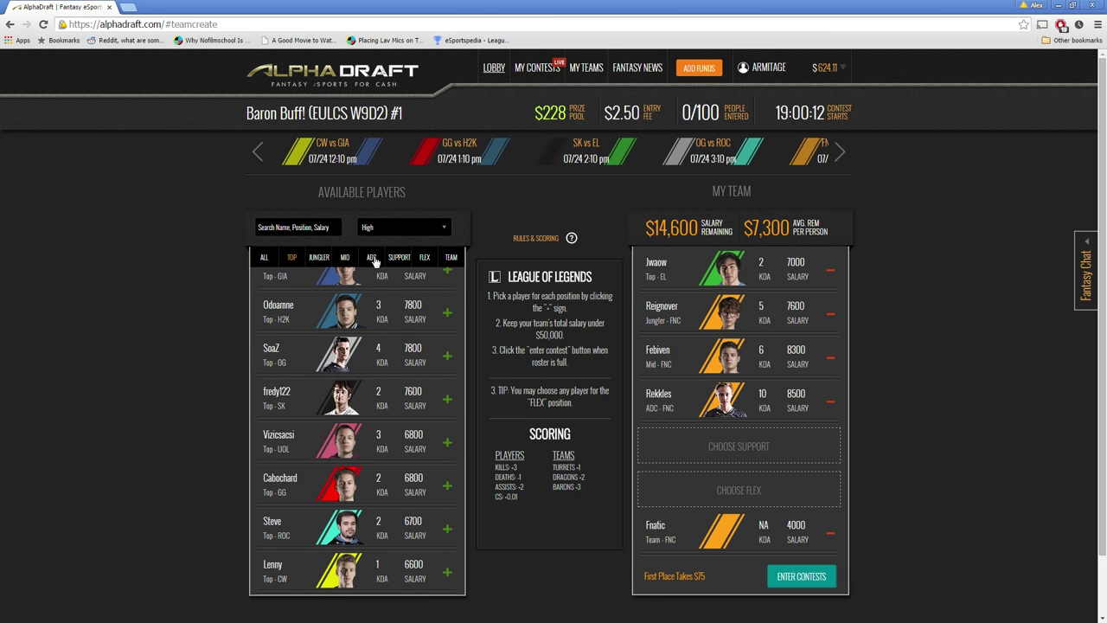
pyautogui.click(371, 257)
pyautogui.click(447, 442)
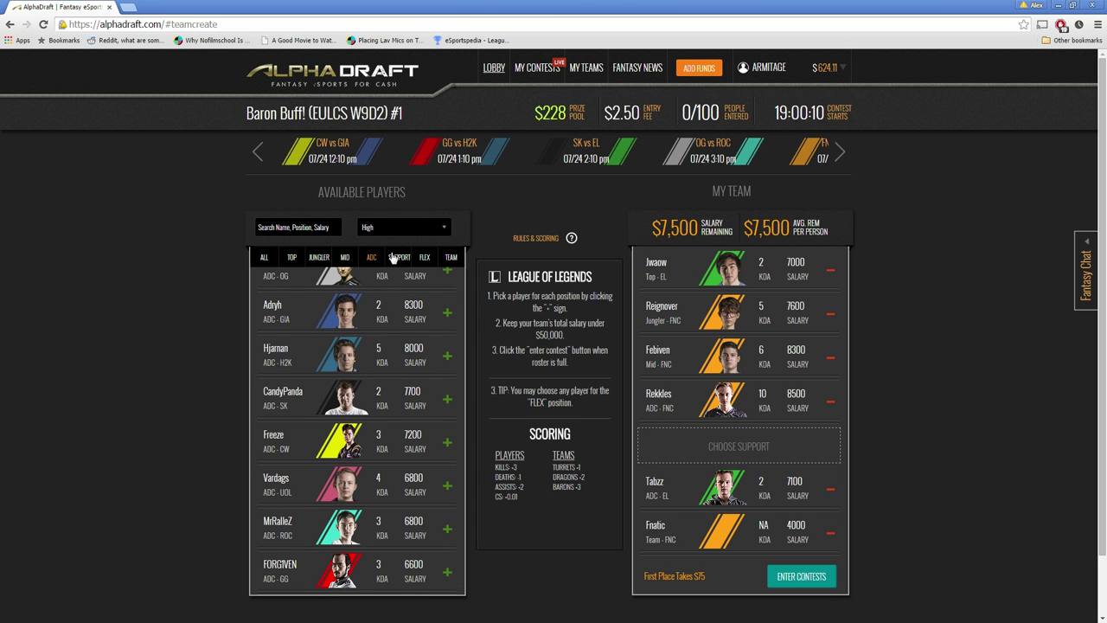
pyautogui.click(399, 257)
pyautogui.click(449, 529)
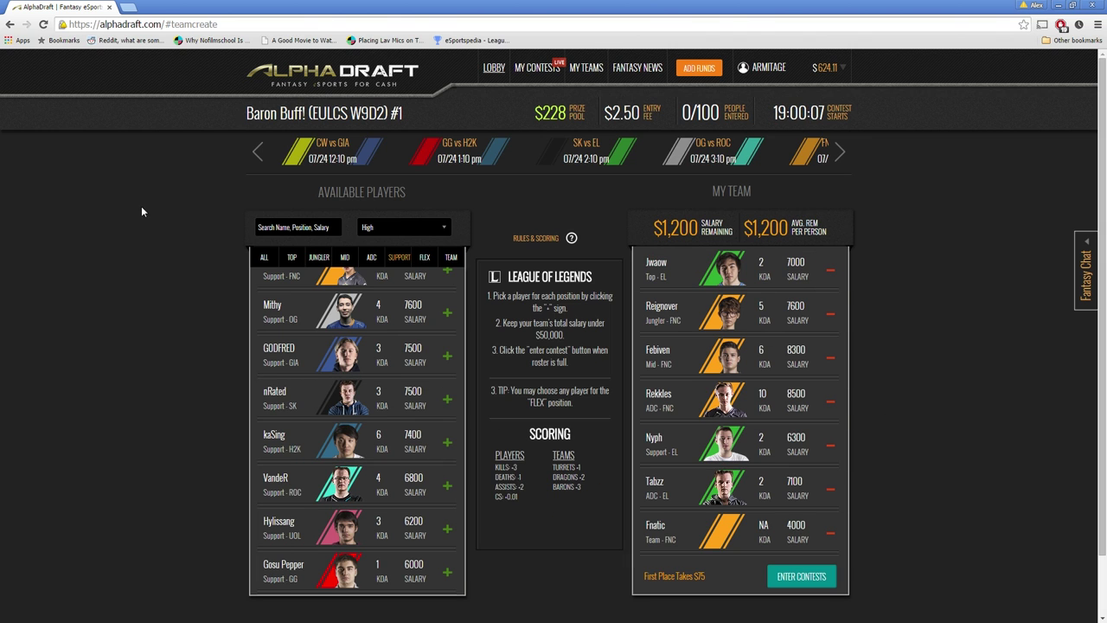
# Step: Replace the top pick Jwaow with Huni, and swap the team pick from Fnatic to Elements
pyautogui.click(291, 257)
pyautogui.scroll(1, 344, 333)
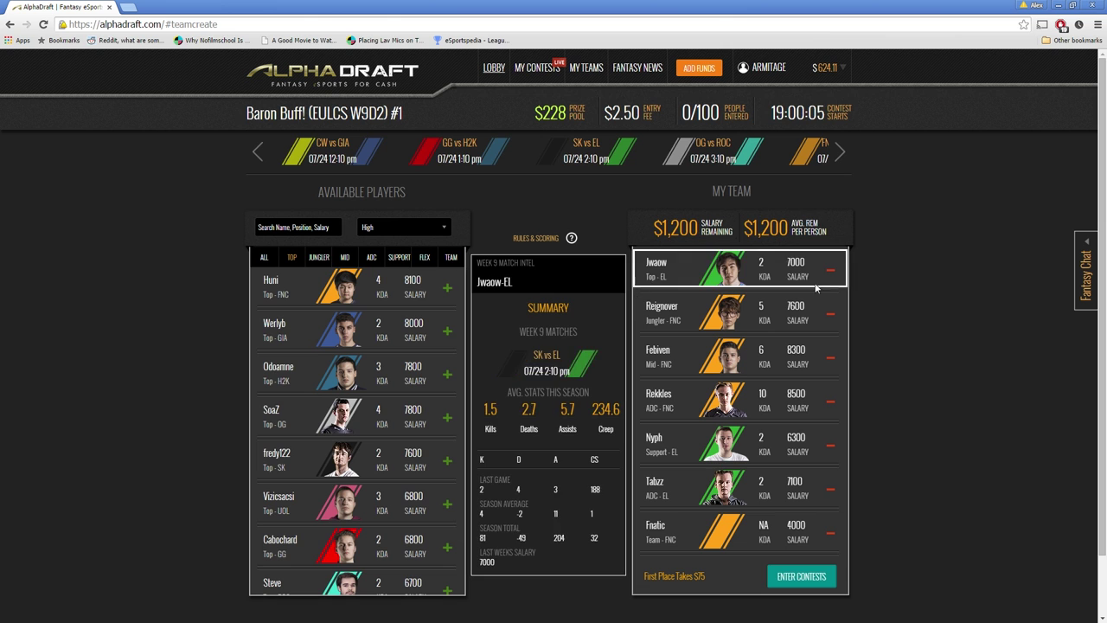
pyautogui.click(830, 270)
pyautogui.click(447, 287)
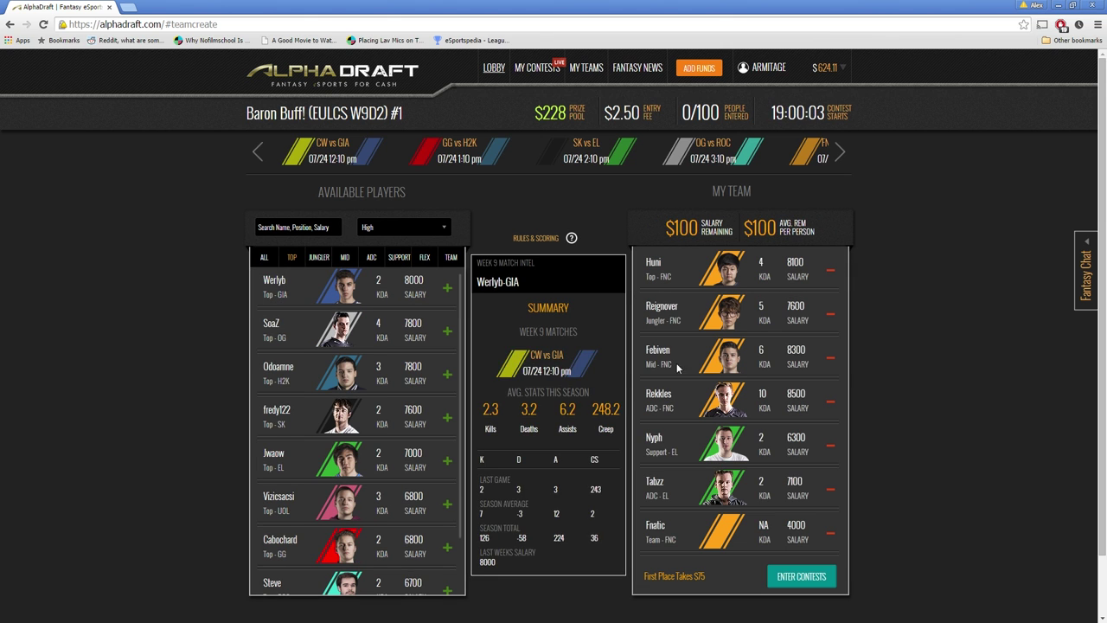
pyautogui.click(830, 531)
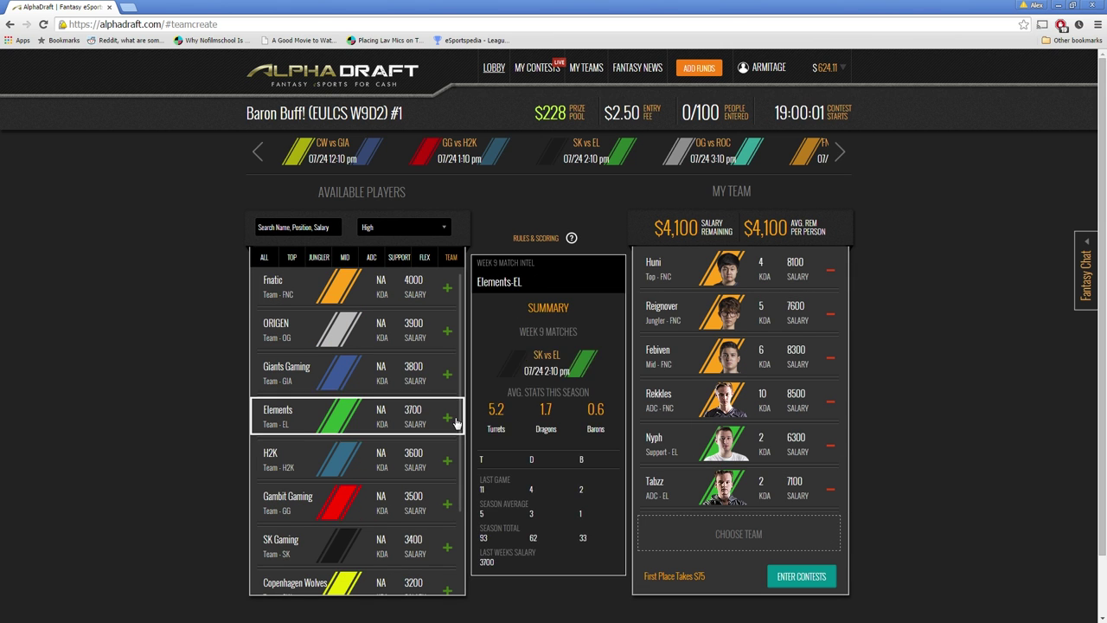
pyautogui.click(447, 417)
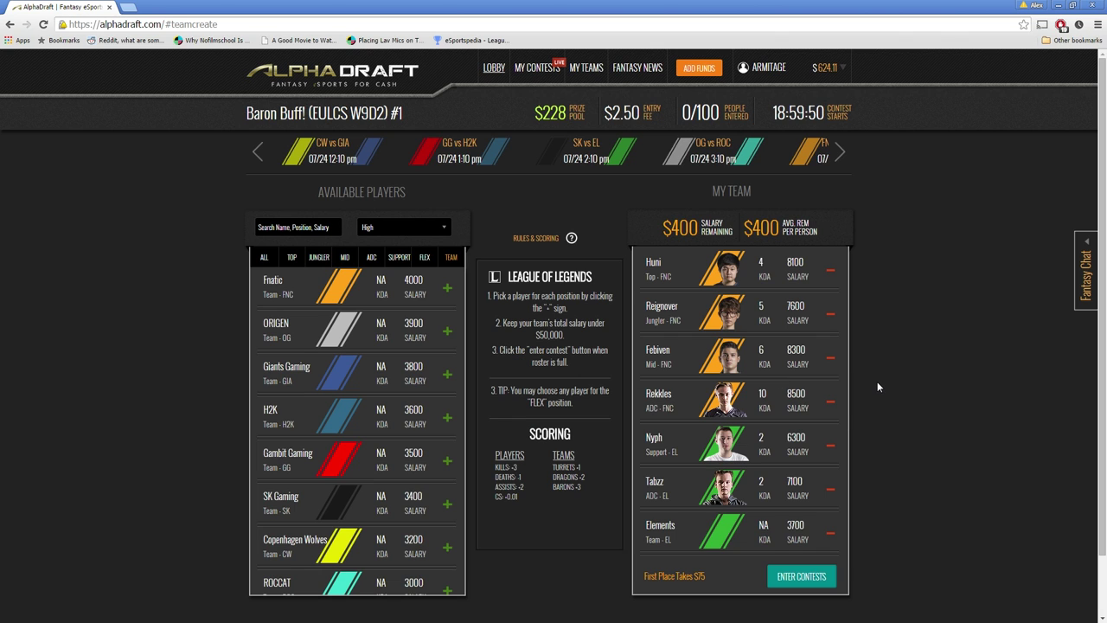
# Step: Remove all seven picks from the roster
pyautogui.moveTo(839, 256)
pyautogui.click(831, 270)
pyautogui.click(830, 314)
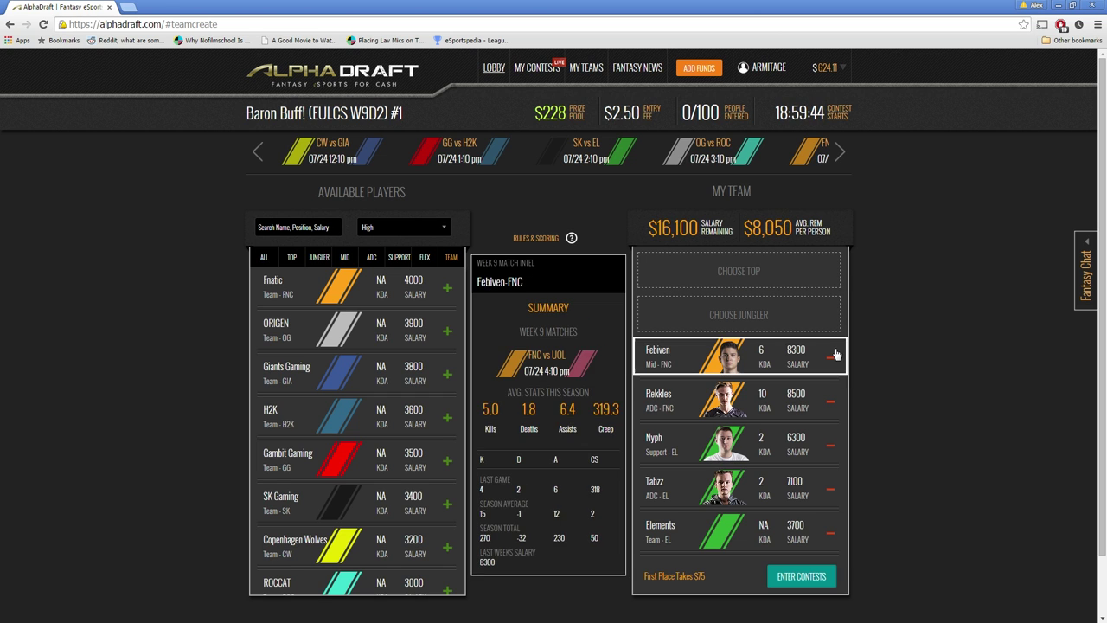
pyautogui.click(831, 357)
pyautogui.click(830, 402)
pyautogui.click(830, 446)
pyautogui.click(830, 489)
pyautogui.click(829, 535)
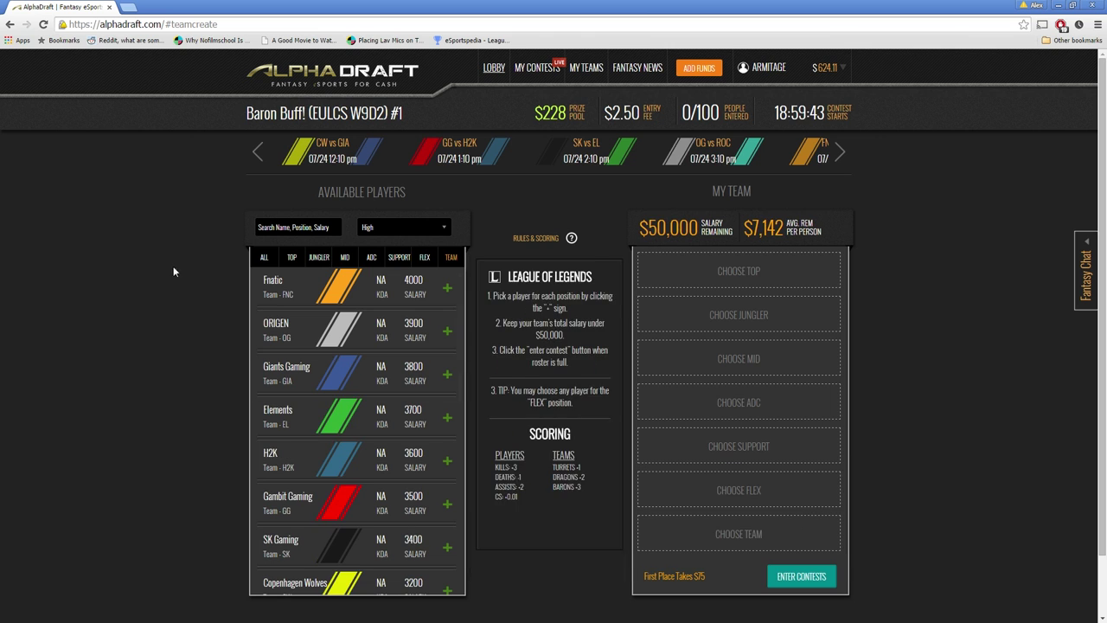
# Step: Draft the GIA players Adryh as ADC, PepiiNeRo as mid, Werlyb as top and Fr3deric as jungler
pyautogui.click(264, 258)
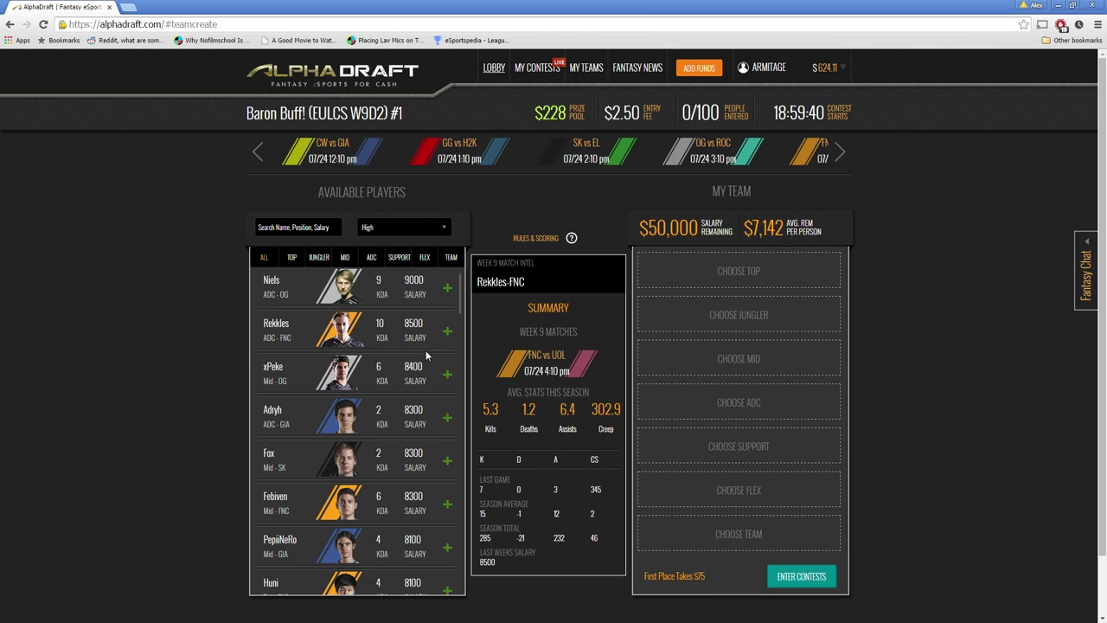
pyautogui.click(447, 418)
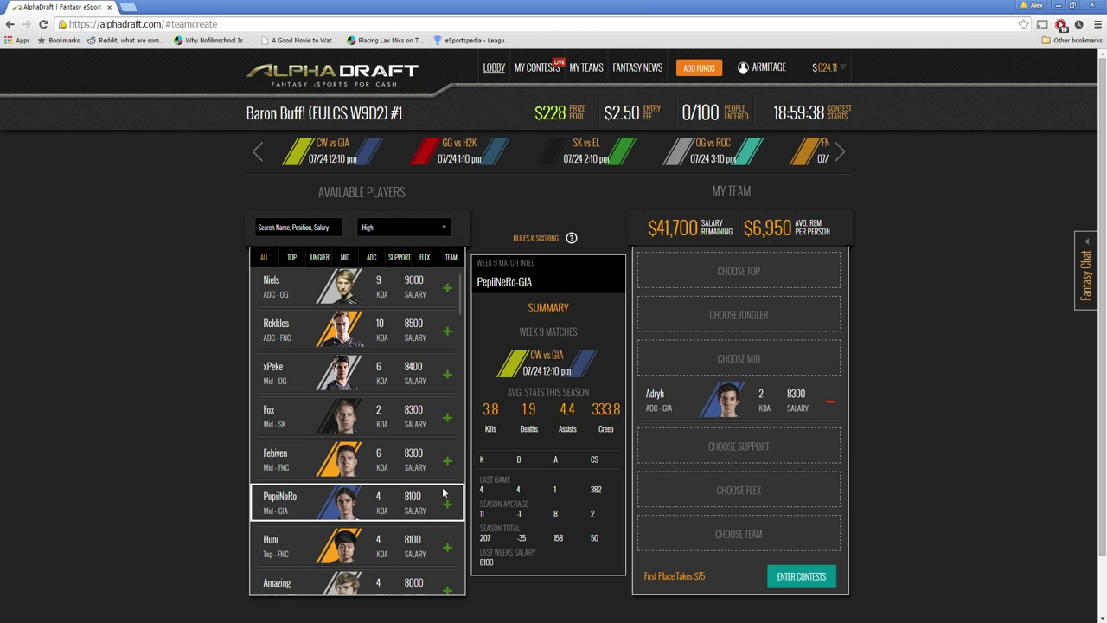
pyautogui.click(447, 501)
pyautogui.scroll(-3, 432, 484)
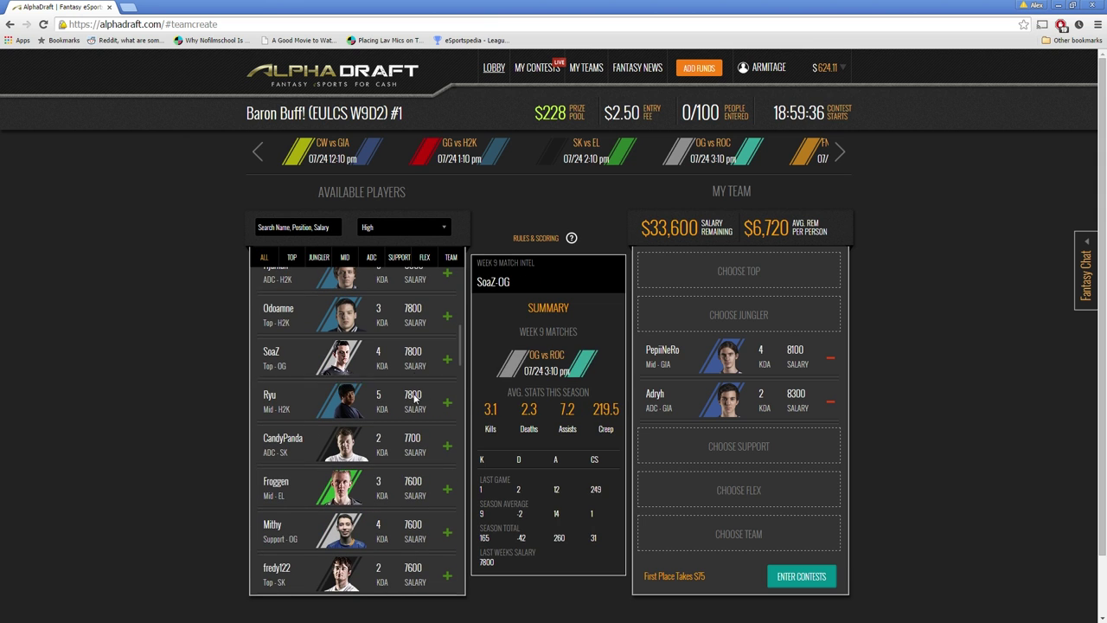
pyautogui.scroll(3, 432, 484)
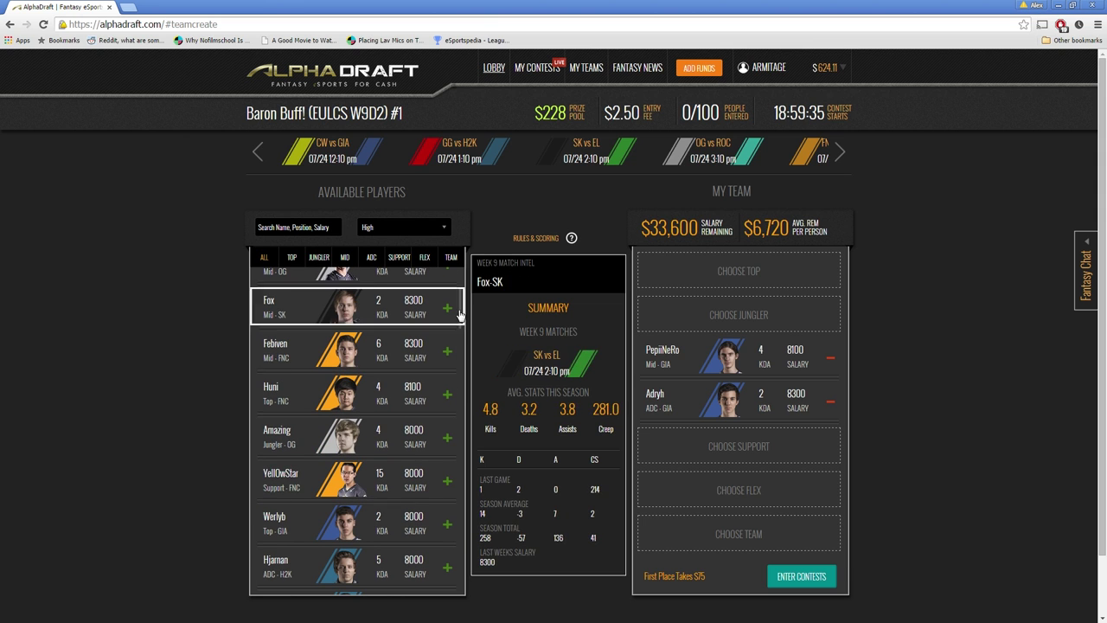
pyautogui.click(446, 523)
pyautogui.click(318, 257)
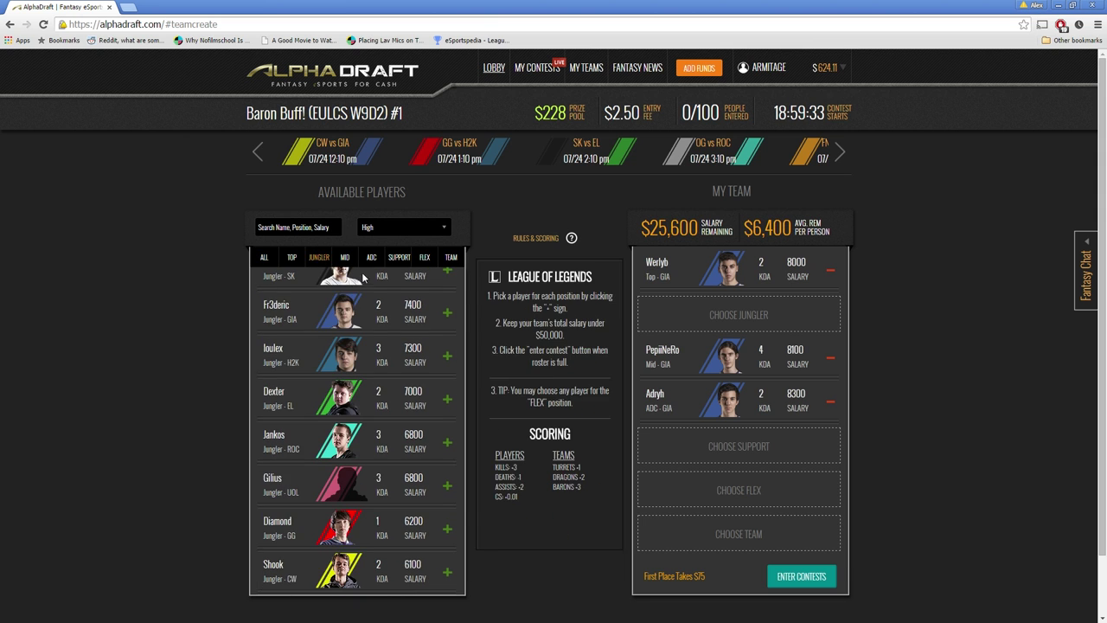
pyautogui.click(447, 312)
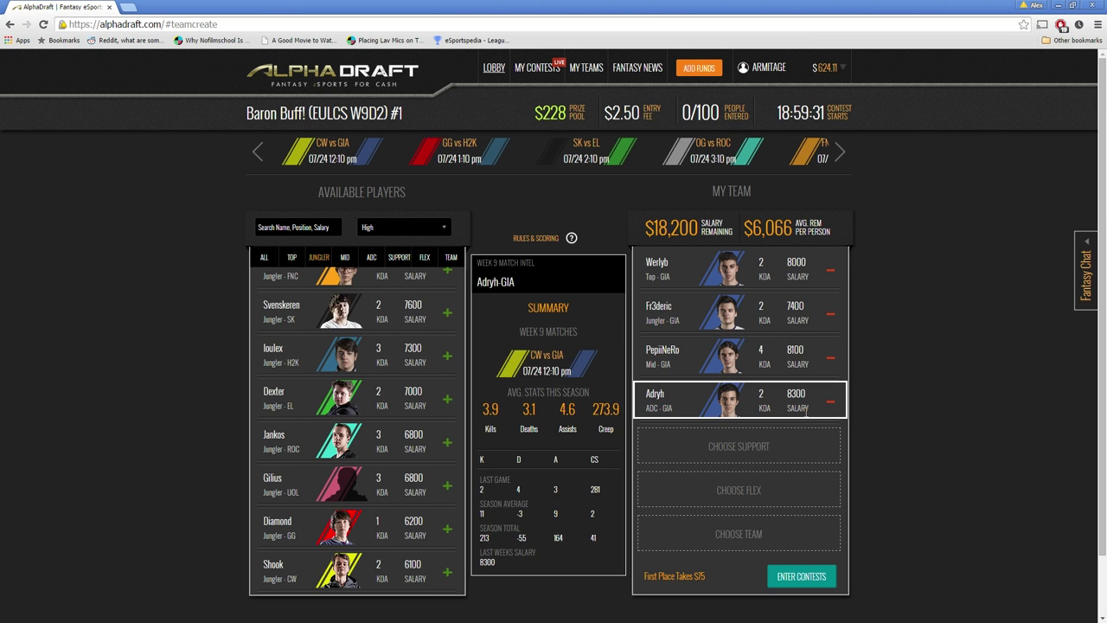
# Step: Add the FNC players Rekkles in the flex slot and YellOwStar as support
pyautogui.click(371, 257)
pyautogui.scroll(1, 407, 394)
pyautogui.click(446, 331)
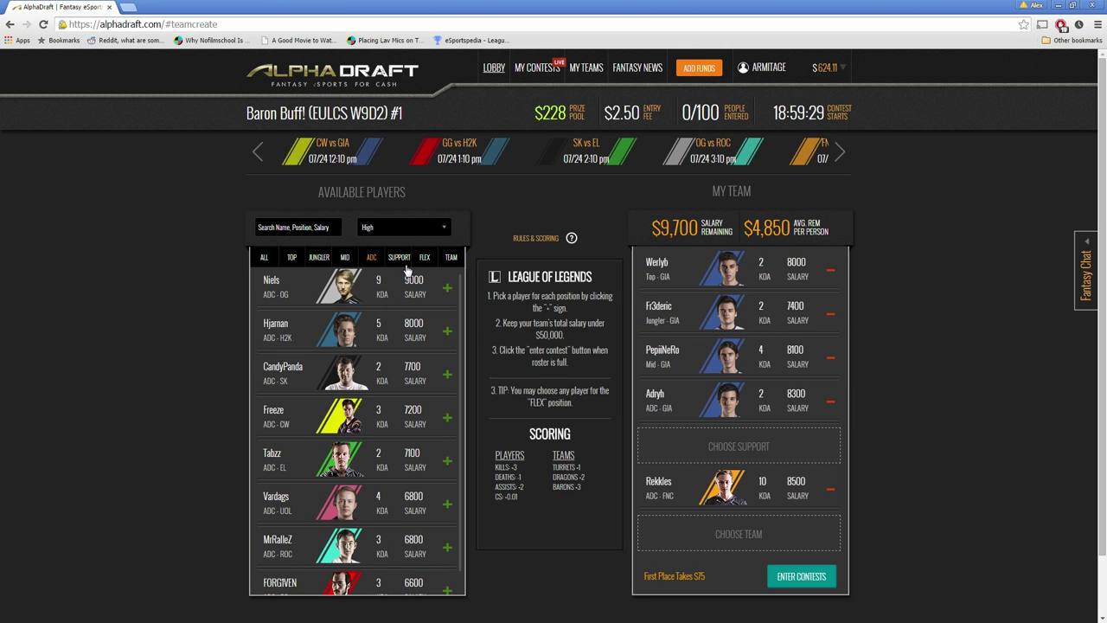
pyautogui.click(399, 257)
pyautogui.click(447, 288)
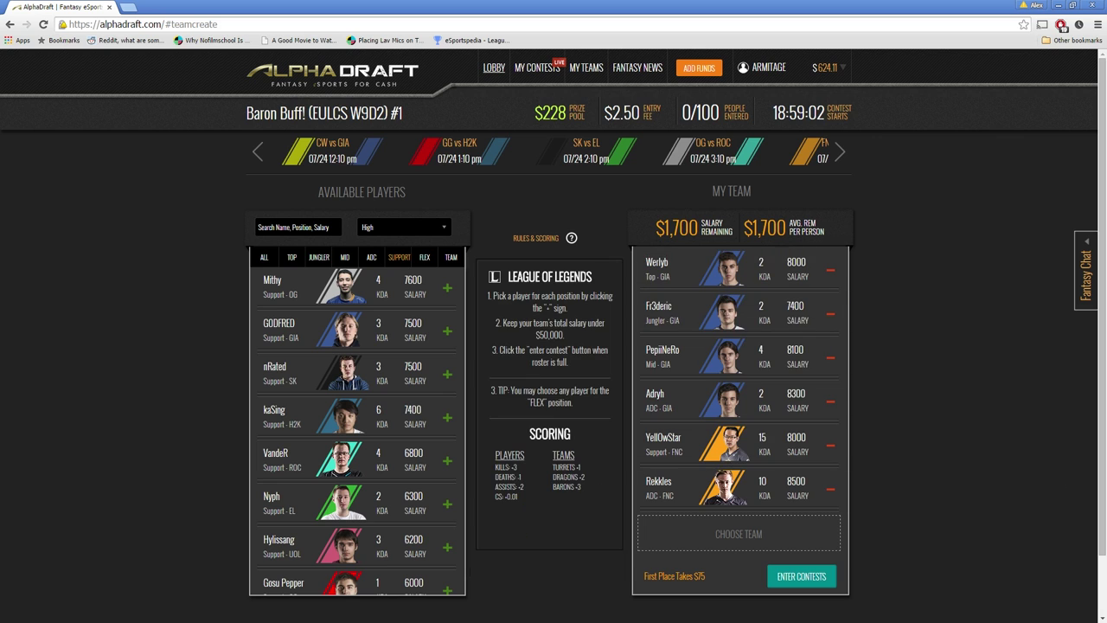
# Step: Switch back to the Notepad notes and review the team pairings, highlighting the "OG FNC" line
pyautogui.hotkey('alt', 'Tab')
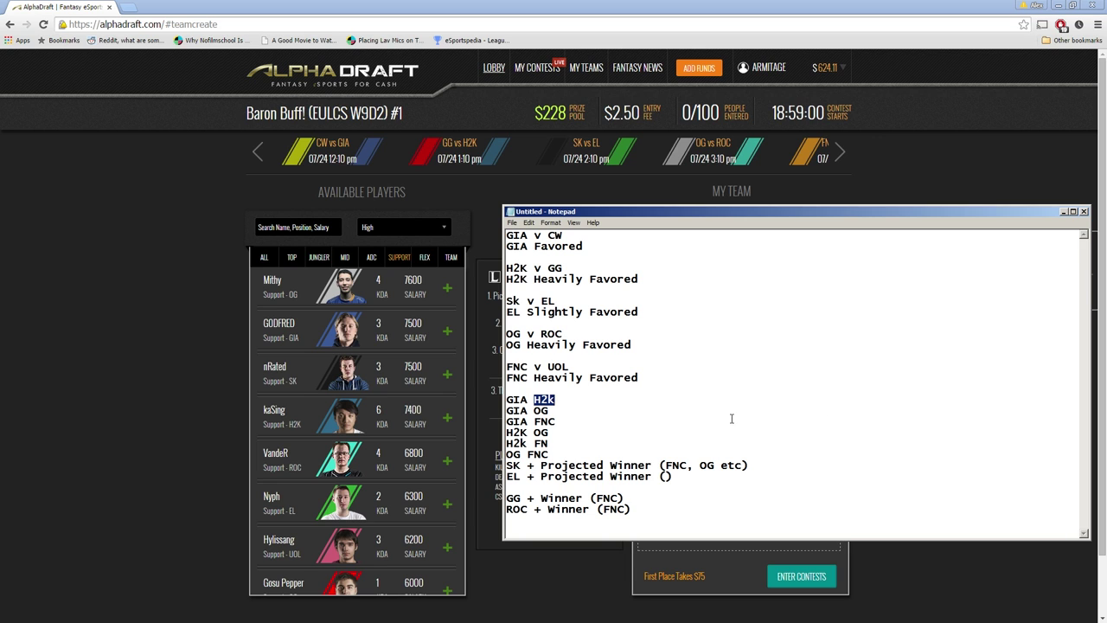
pyautogui.hotkey('alt', 'Tab')
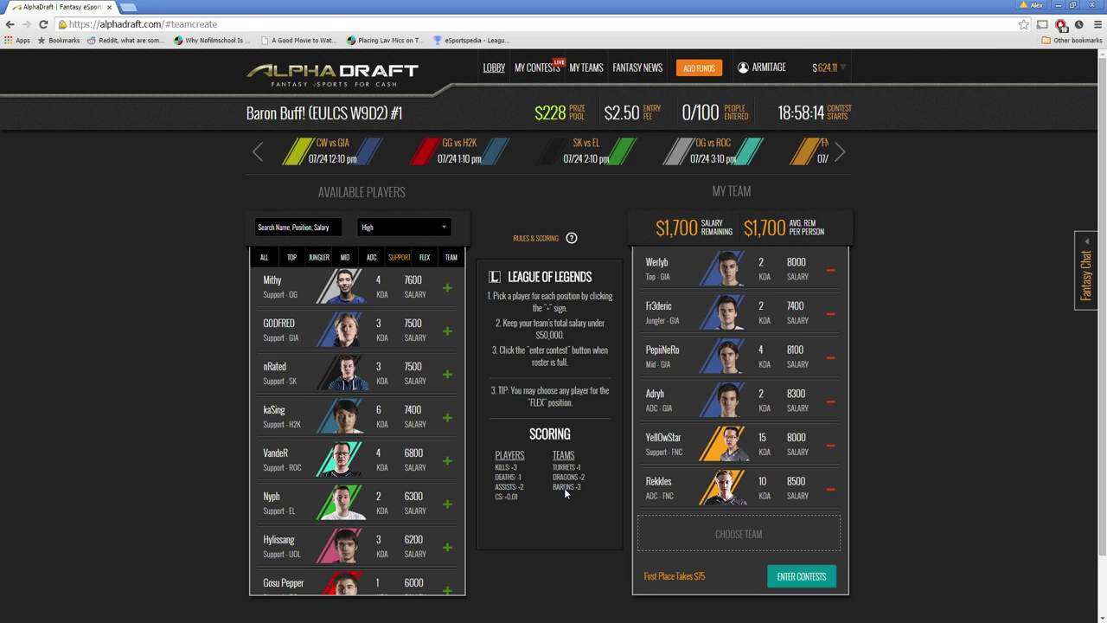
pyautogui.hotkey('alt', 'Tab')
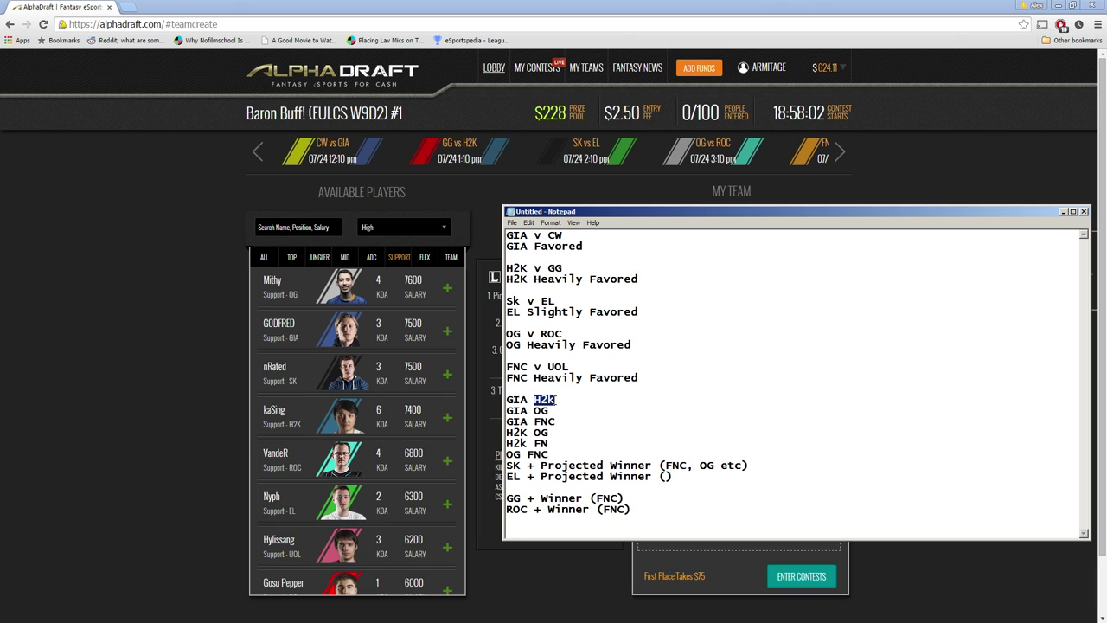
pyautogui.moveTo(558, 411); pyautogui.dragTo(507, 454)
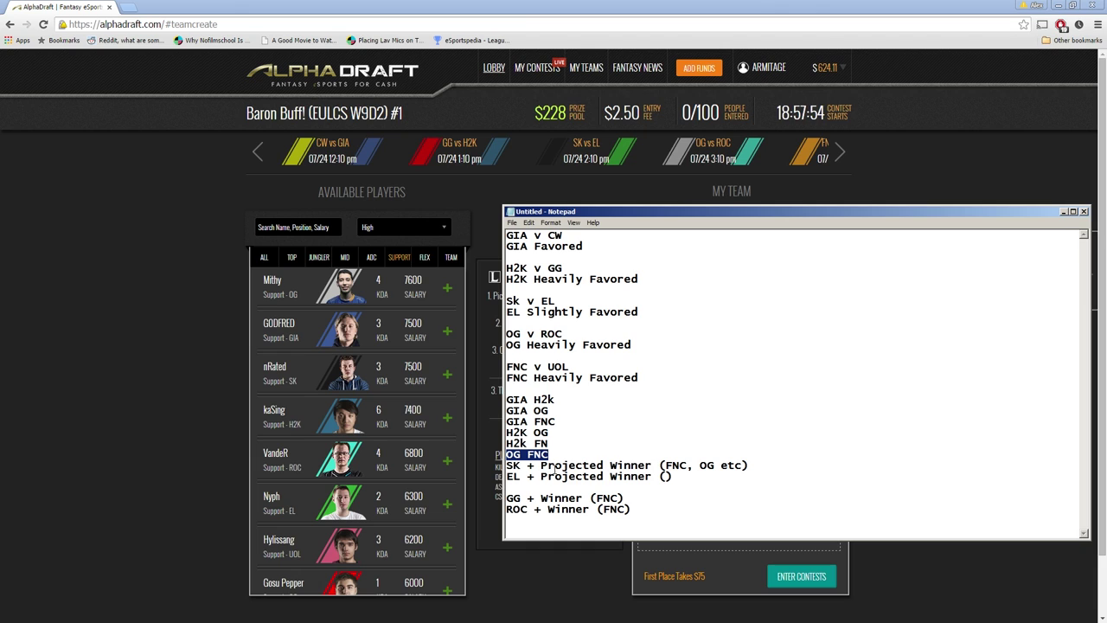
# Step: Review the SK, EL, GG and ROC pairing lines in the notes, highlighting each underdog pairing in turn
pyautogui.moveTo(672, 475); pyautogui.dragTo(499, 476)
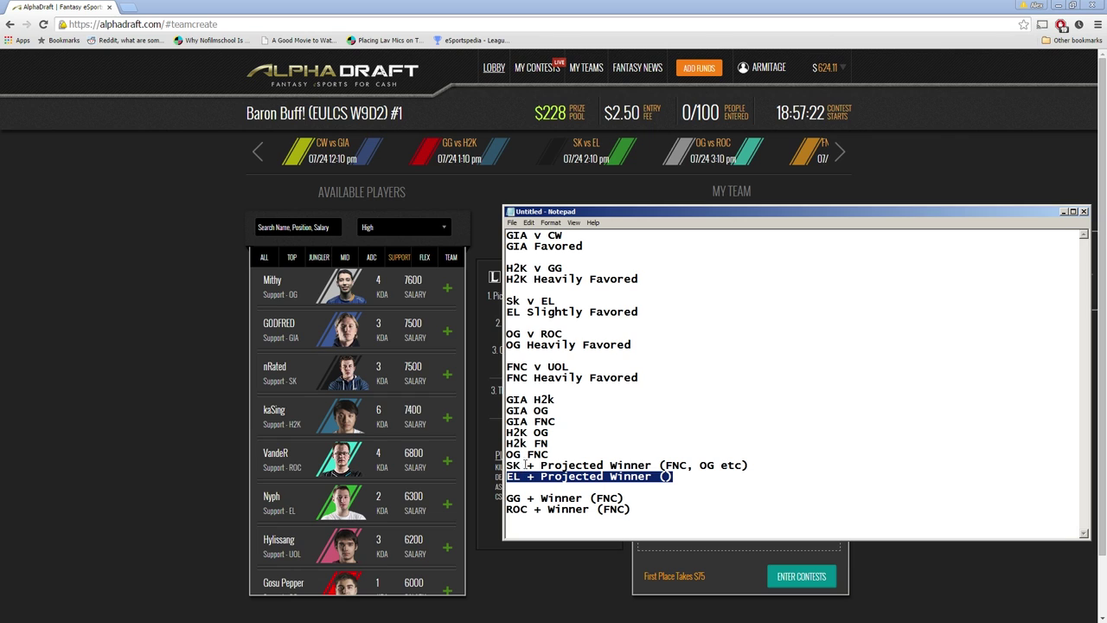
pyautogui.moveTo(522, 465); pyautogui.dragTo(514, 466)
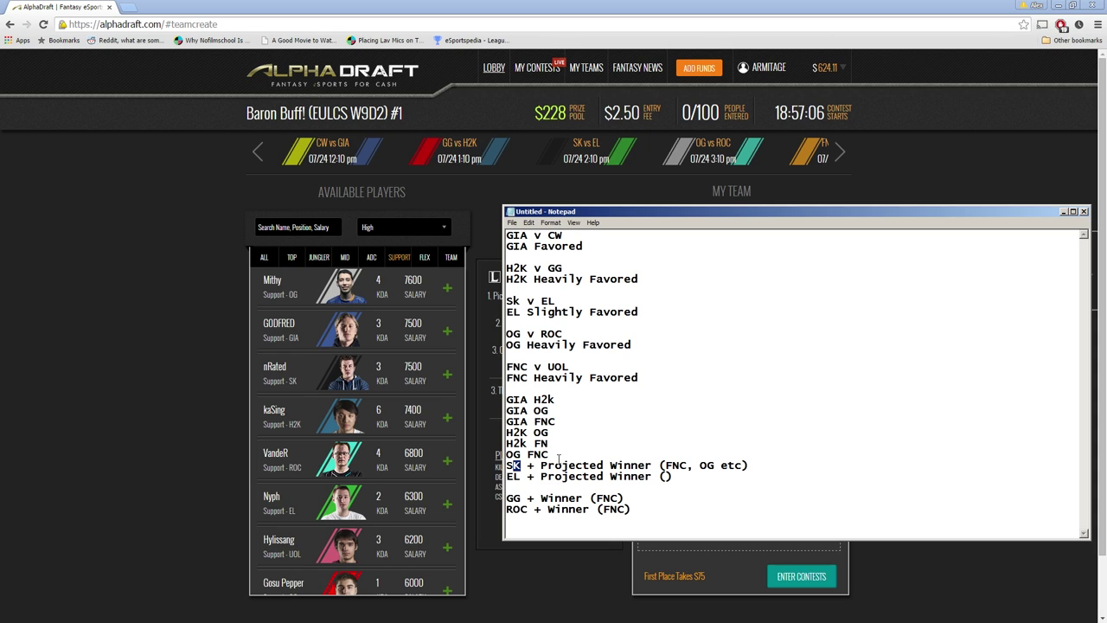
pyautogui.moveTo(632, 510); pyautogui.dragTo(507, 499)
pyautogui.click(632, 494)
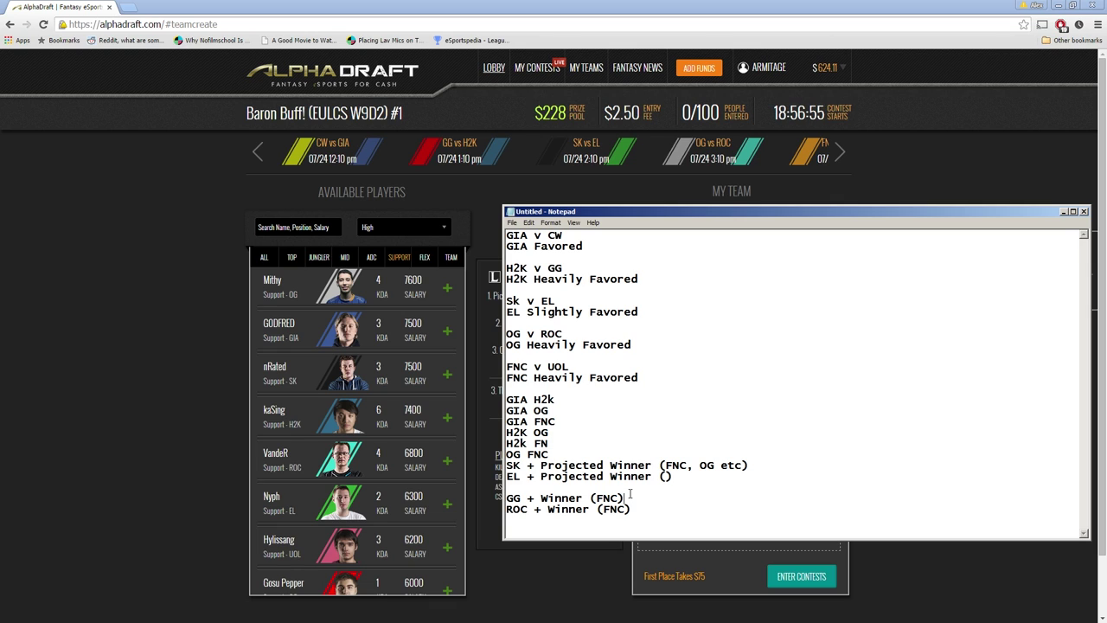
pyautogui.click(817, 521)
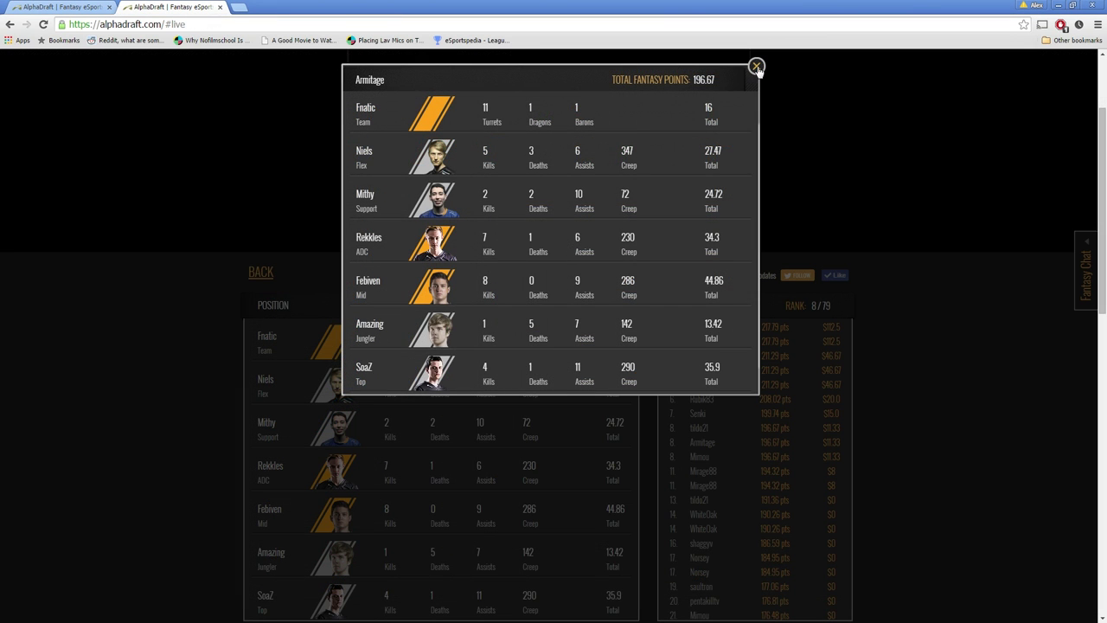
# Step: Close the open lineup and examine the rosters of the seventh-place and first-listed top entries on the live contest leaderboard
pyautogui.click(756, 68)
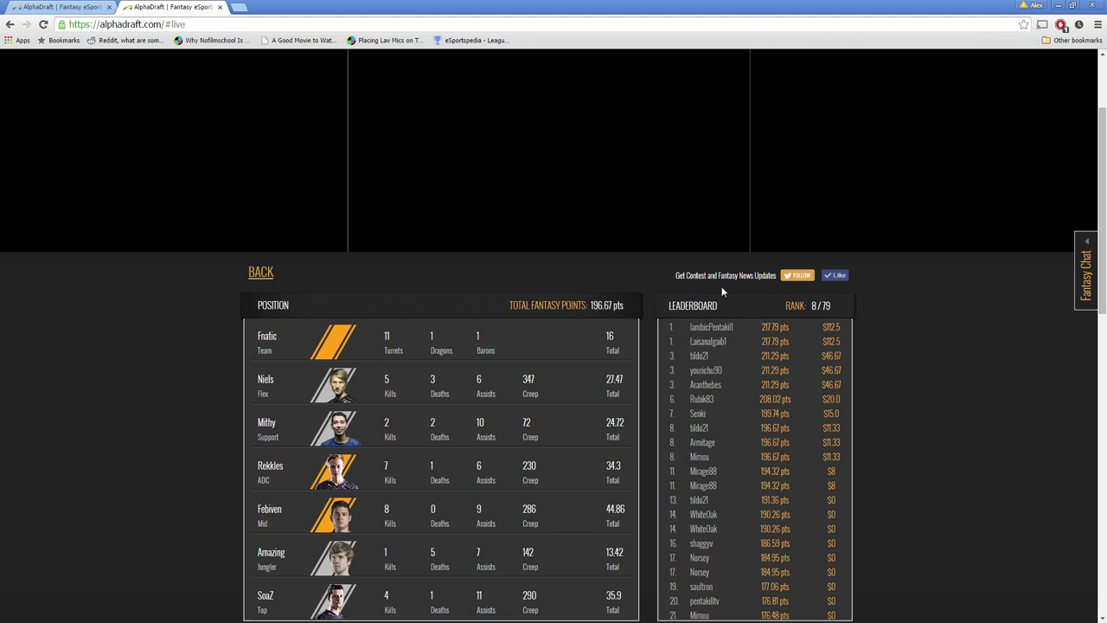
pyautogui.click(776, 415)
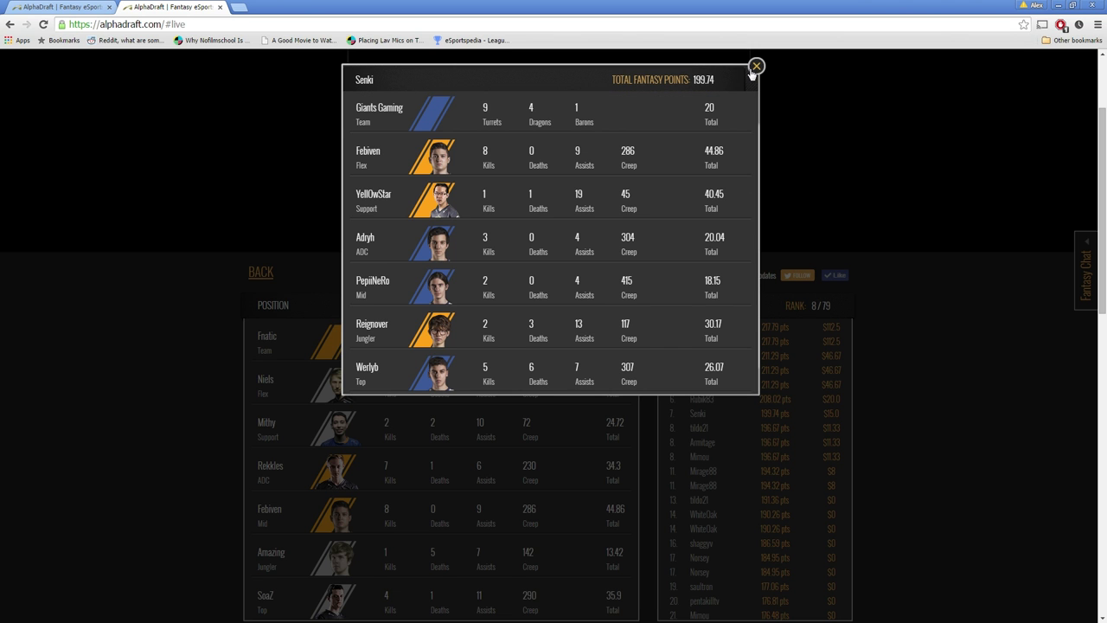
pyautogui.click(756, 66)
pyautogui.click(775, 328)
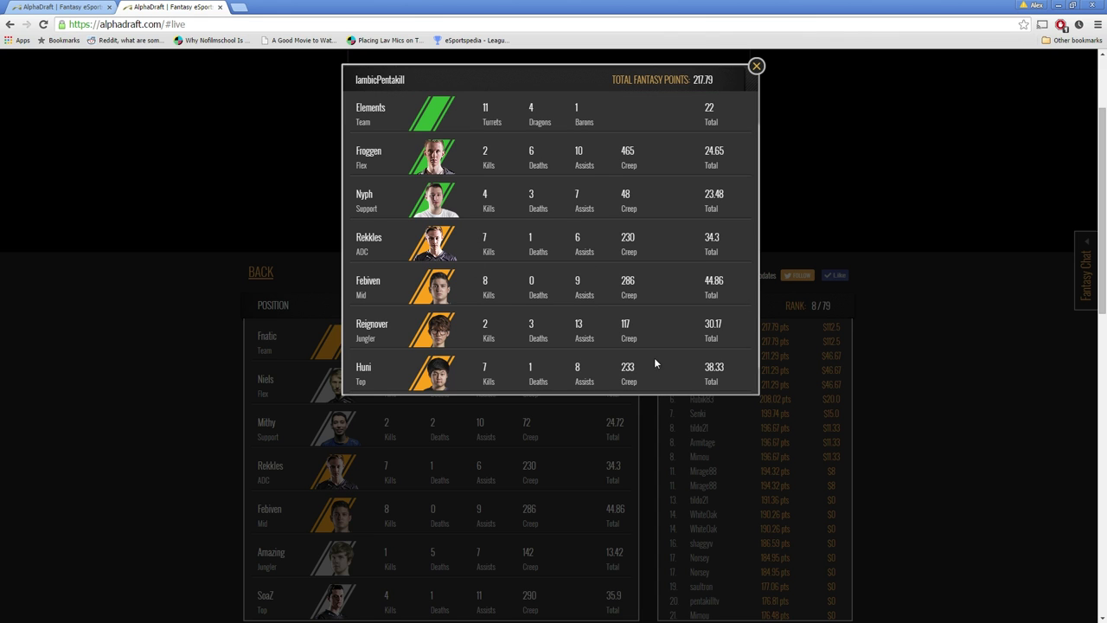
pyautogui.click(757, 67)
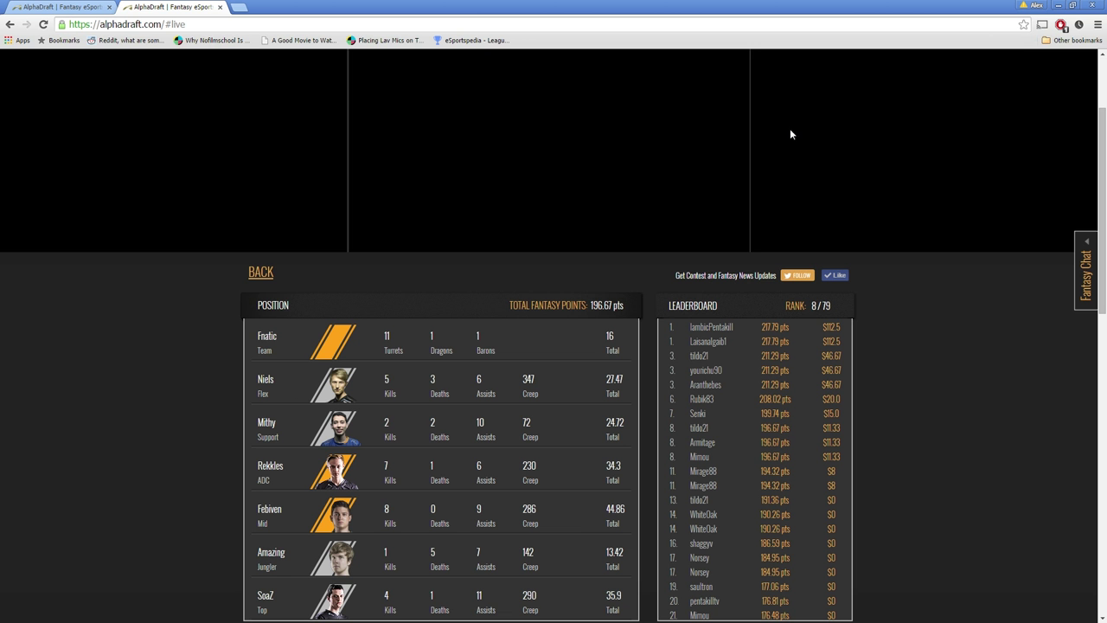
# Step: Examine the rosters of the first-listed eighth-place entry and the second entry tied for first place
pyautogui.click(772, 372)
pyautogui.click(770, 425)
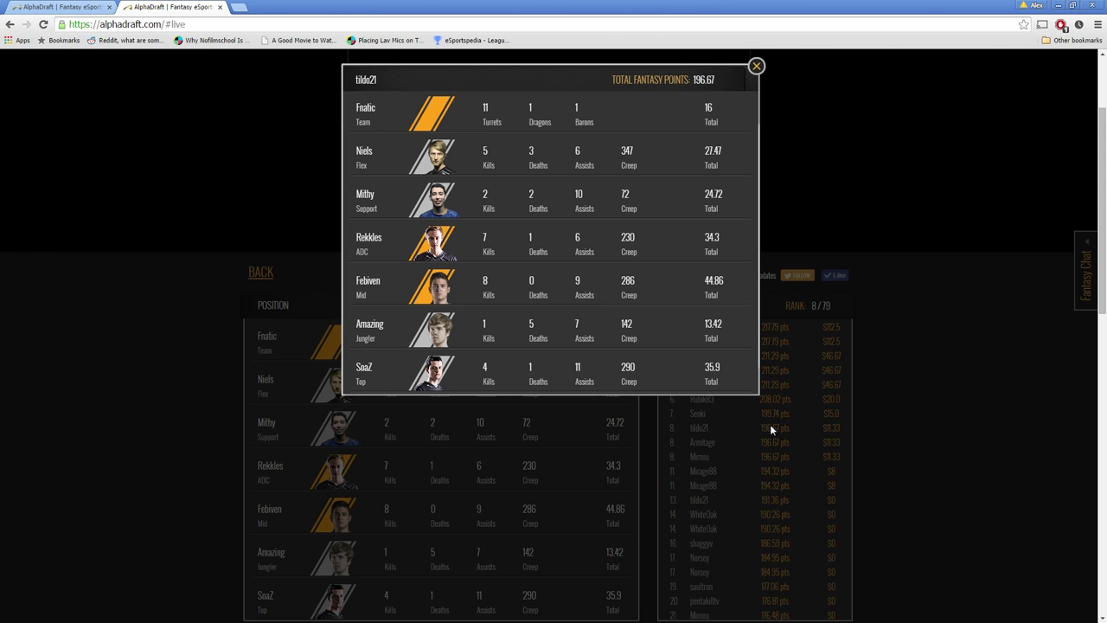
pyautogui.click(756, 66)
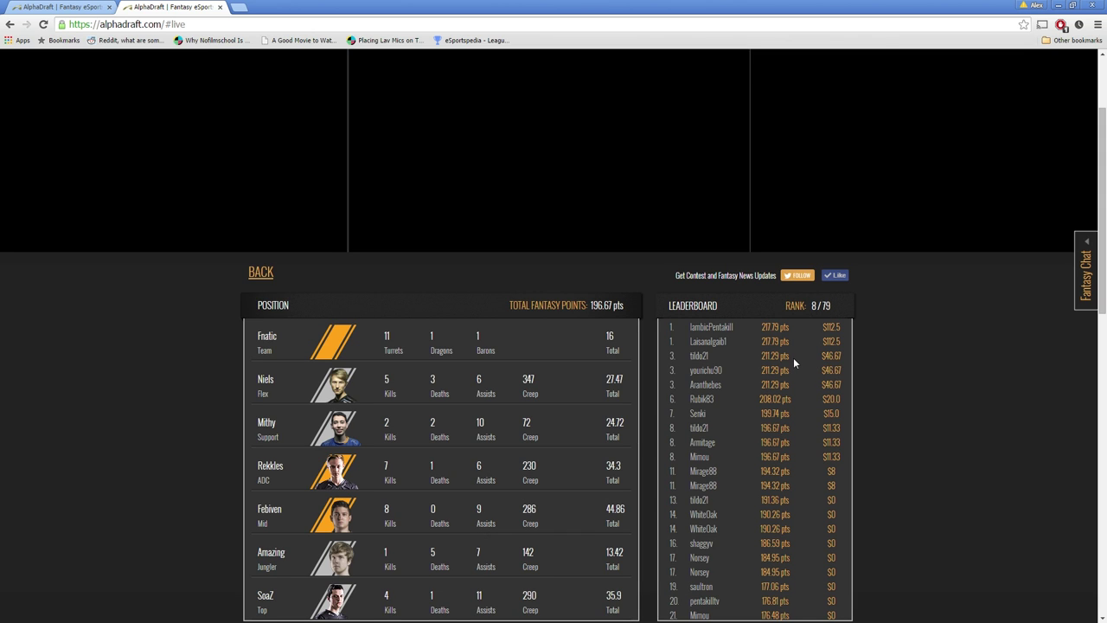
pyautogui.click(778, 344)
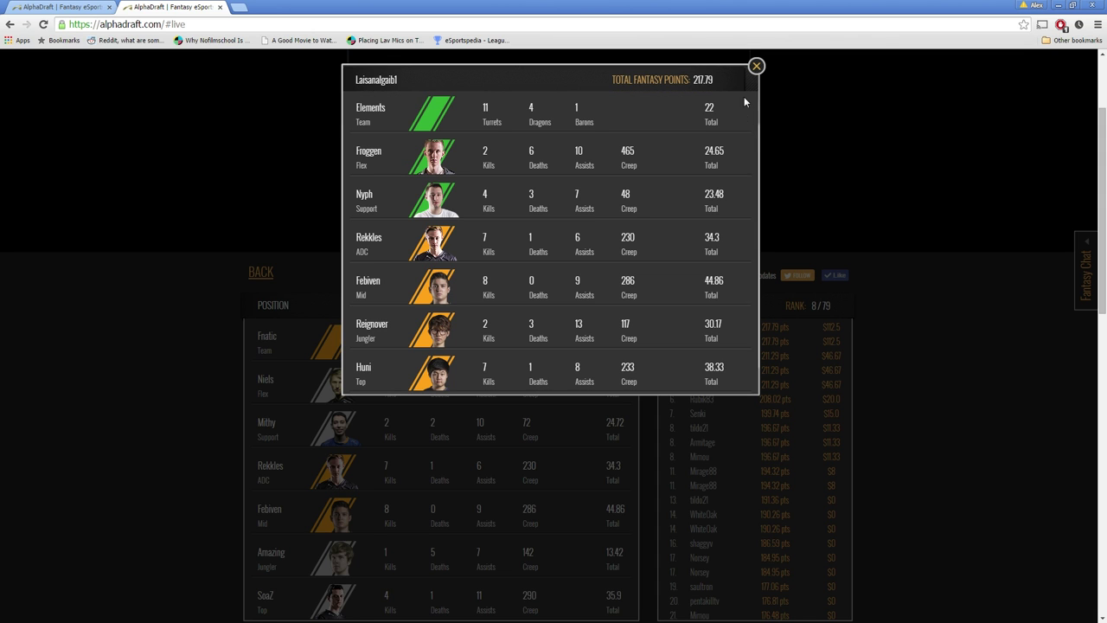
pyautogui.click(757, 66)
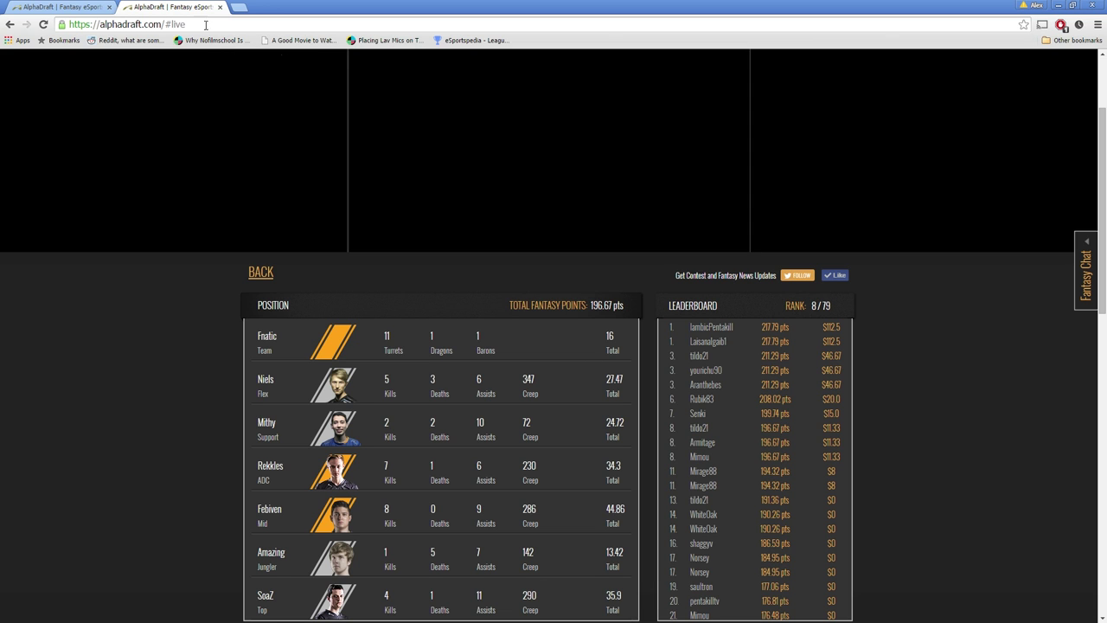
# Step: Return to the team draft page and open the Fantasy News blog to browse the latest articles and roster updates
pyautogui.click(63, 9)
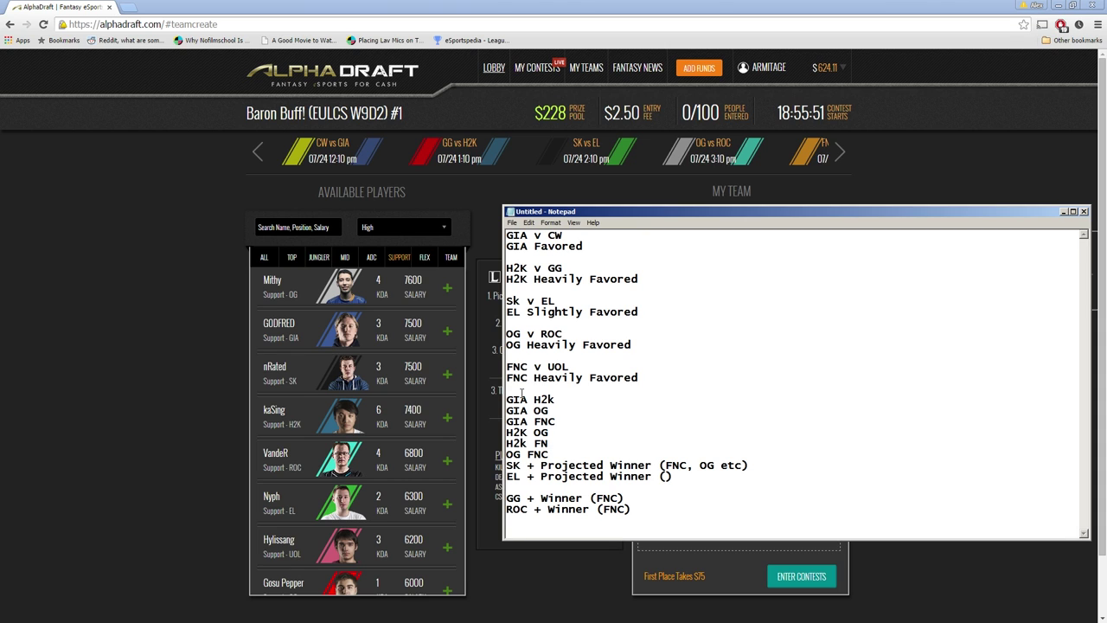
pyautogui.click(912, 185)
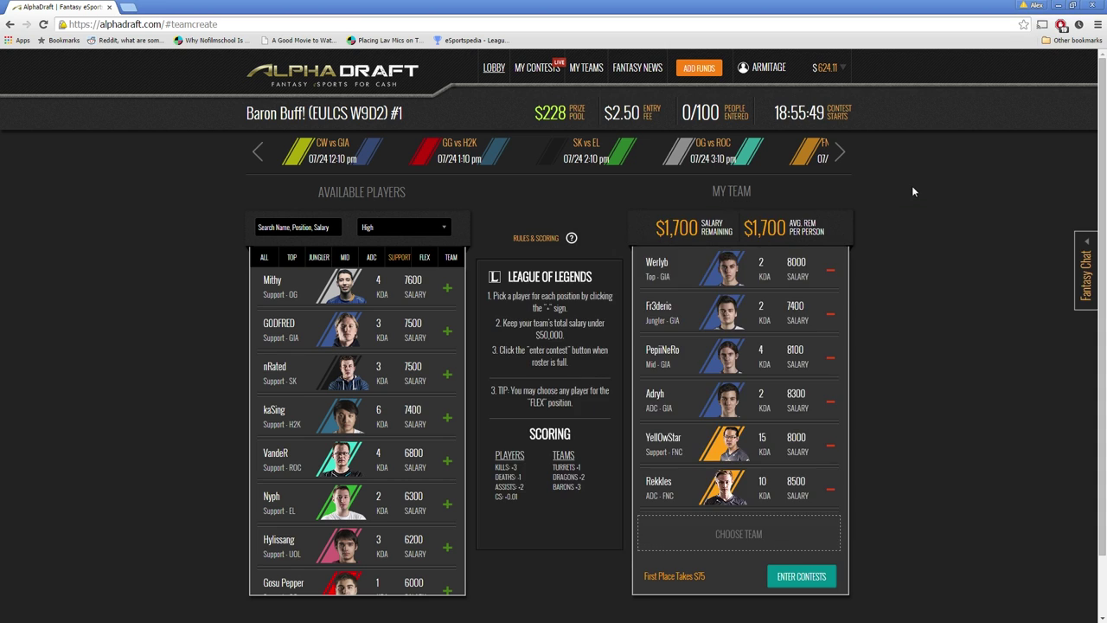
pyautogui.click(649, 71)
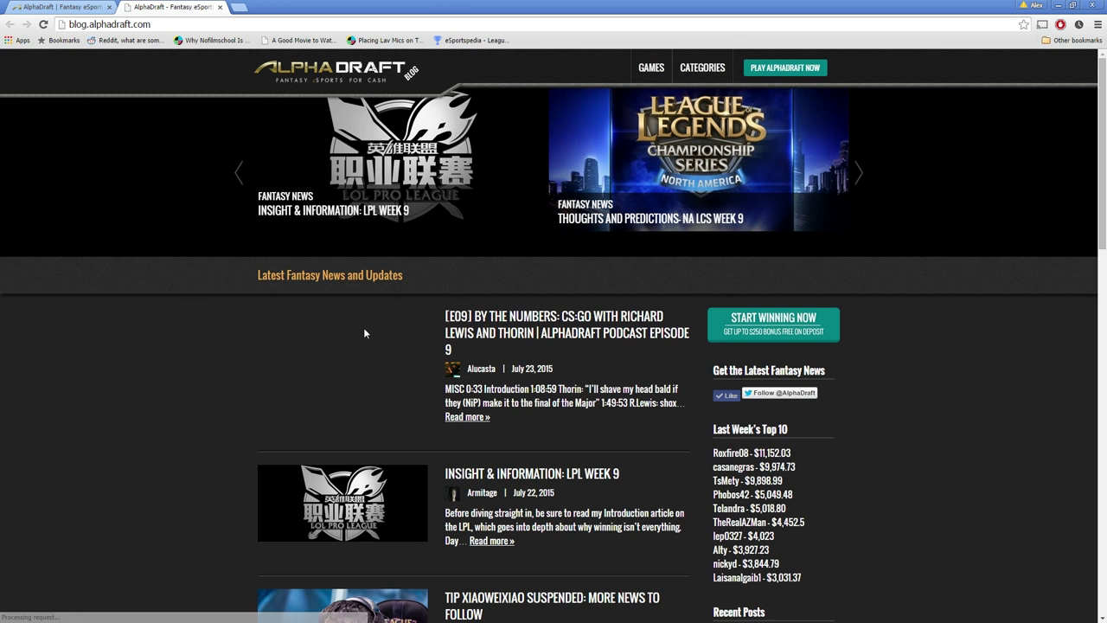
pyautogui.scroll(-3, 412, 333)
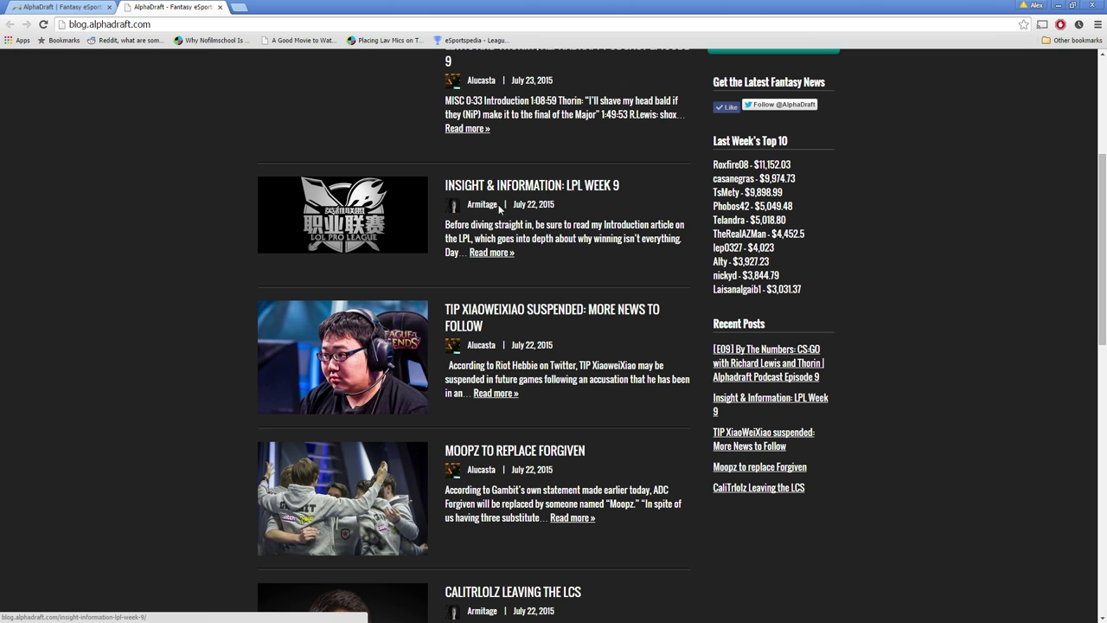
pyautogui.scroll(-6, 558, 243)
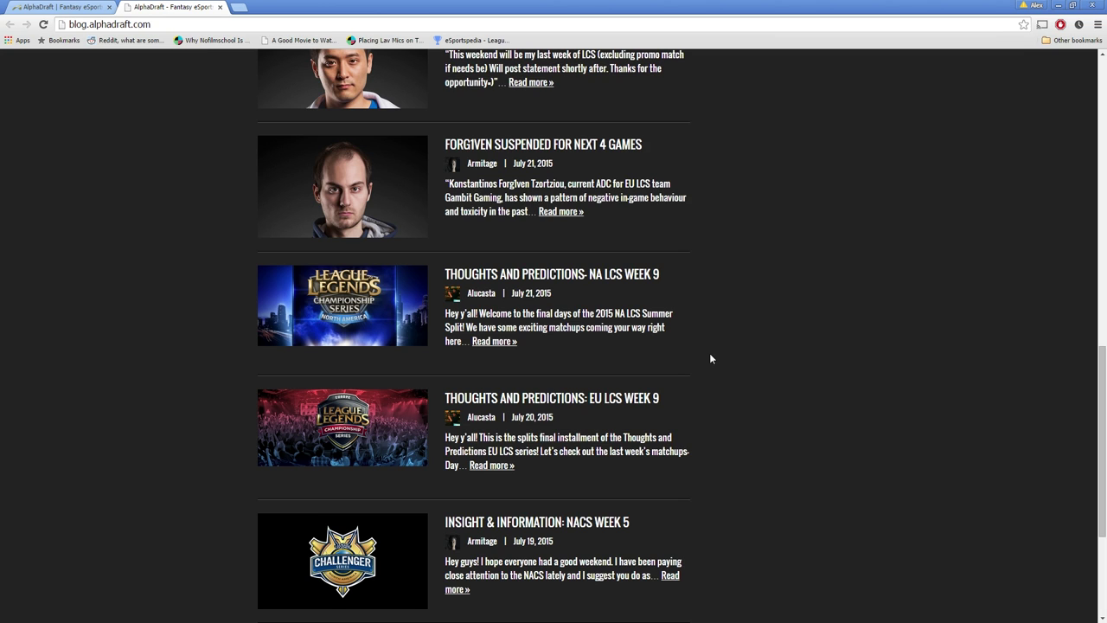
pyautogui.scroll(1, 709, 356)
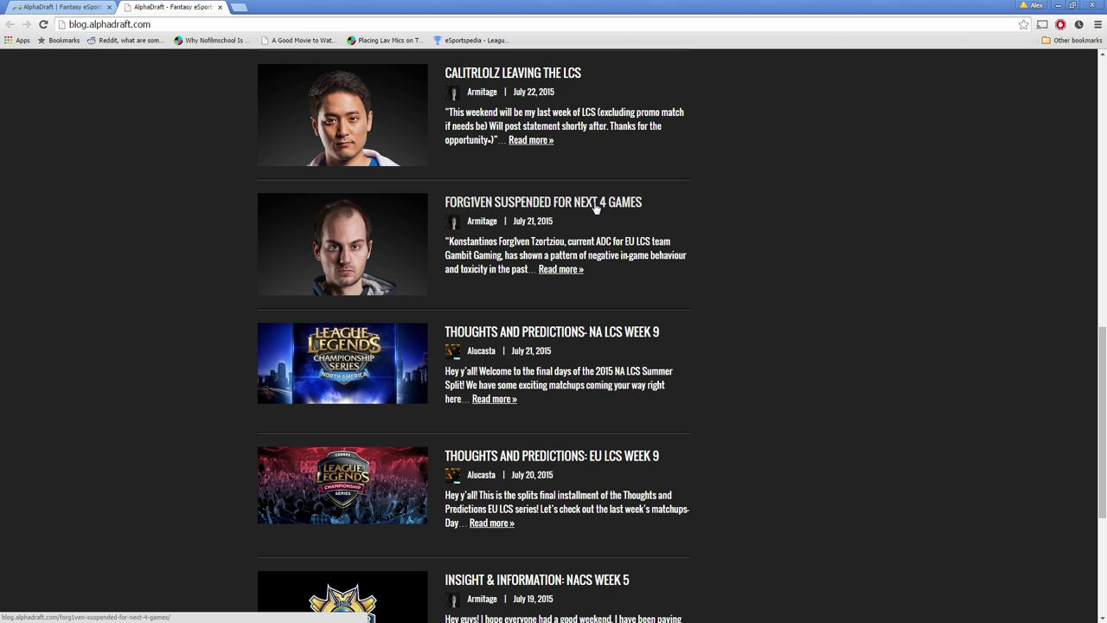
pyautogui.scroll(3, 595, 208)
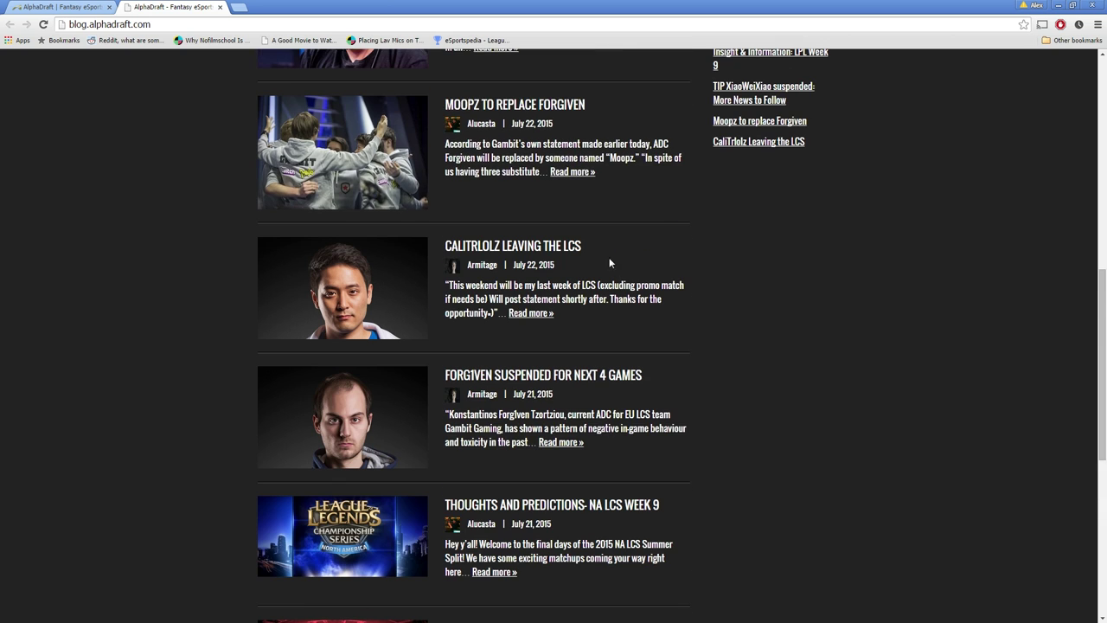